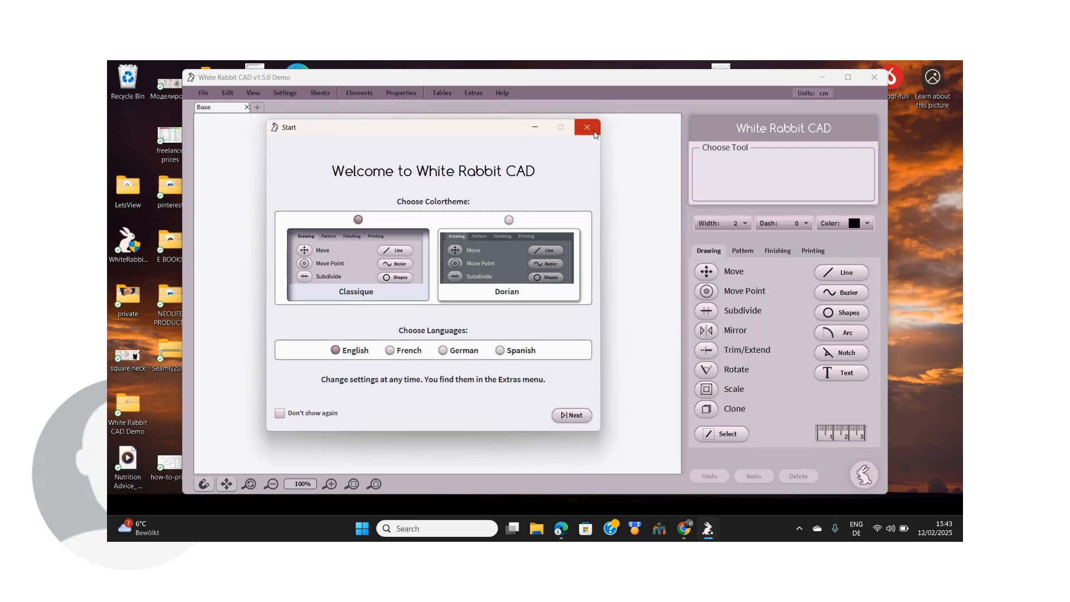
- Dismiss the welcome window, maximise the program and open the Basic_Block pattern from the Examples folder
click(587, 127)
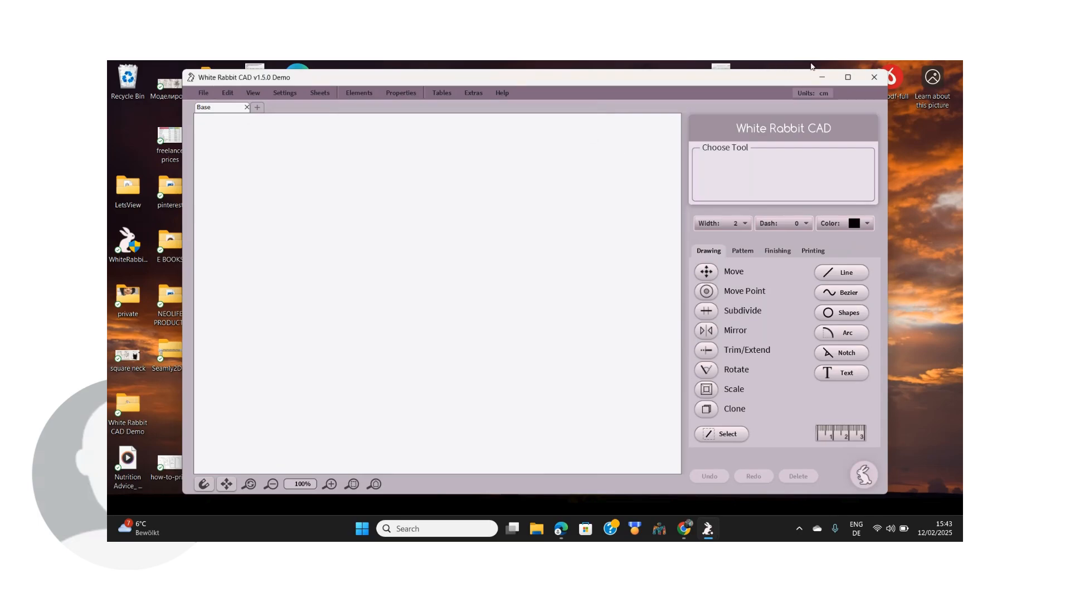
click(847, 78)
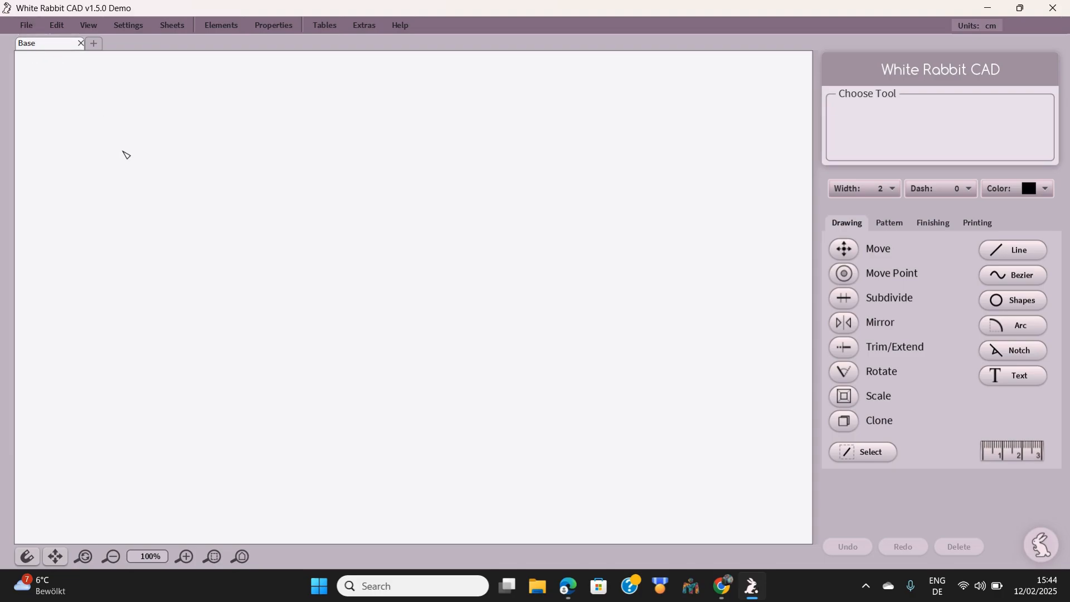
click(24, 26)
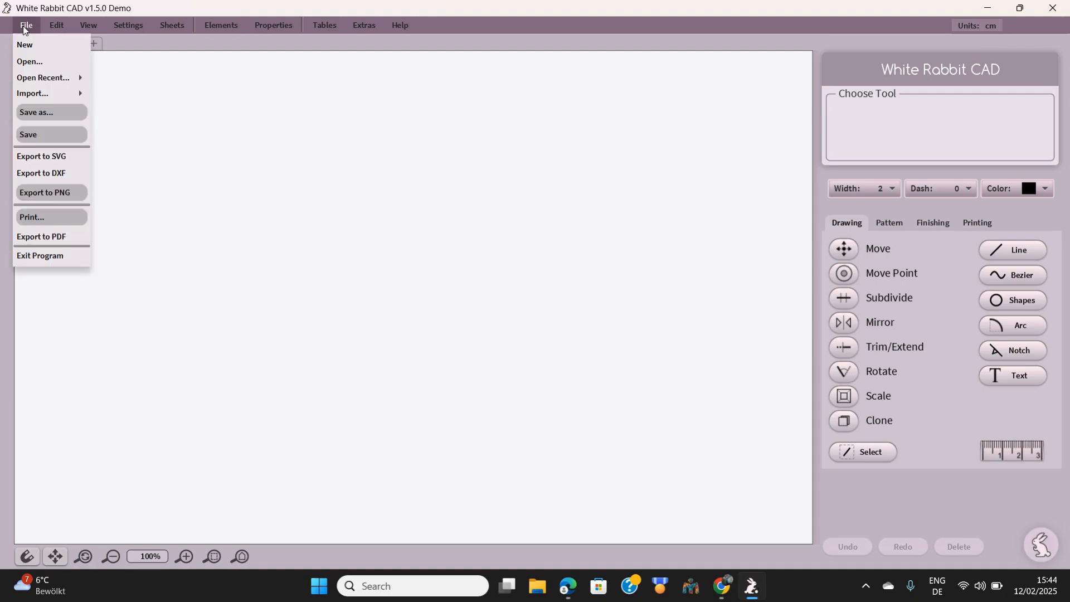
click(24, 66)
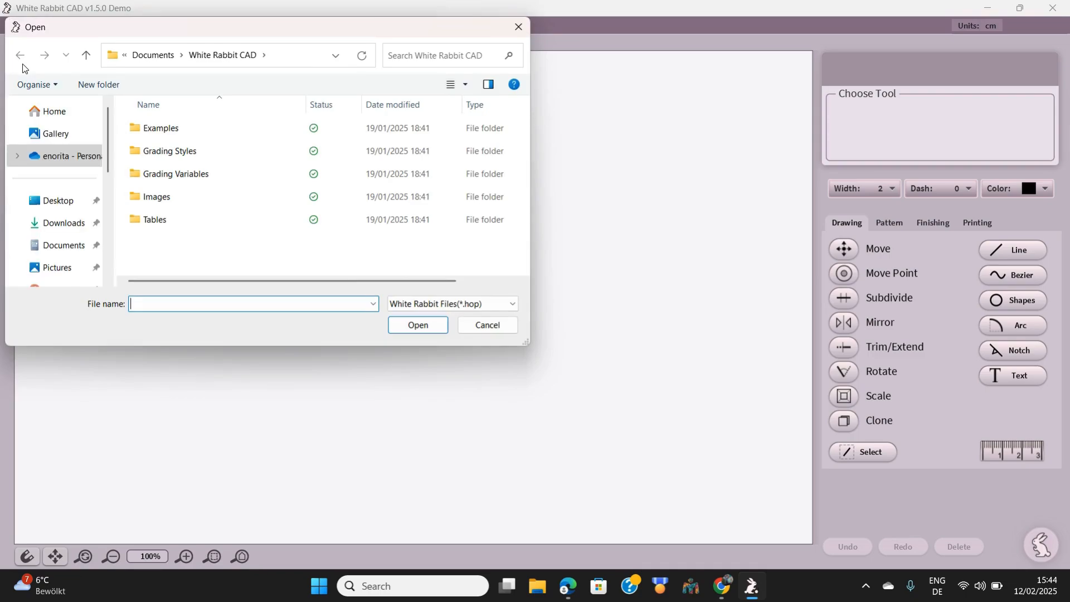
click(177, 131)
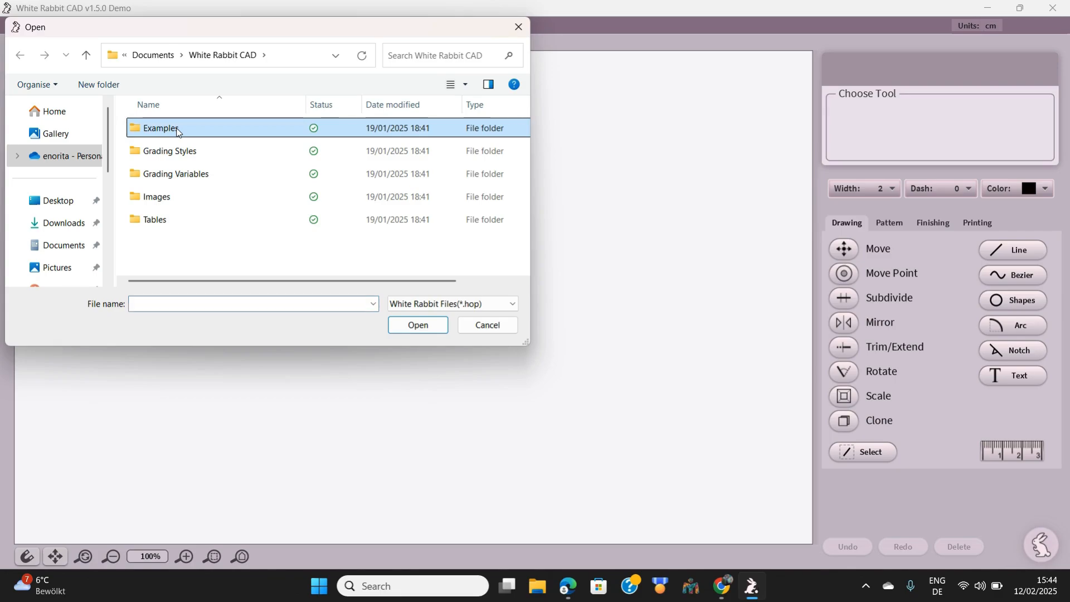
double_click(178, 131)
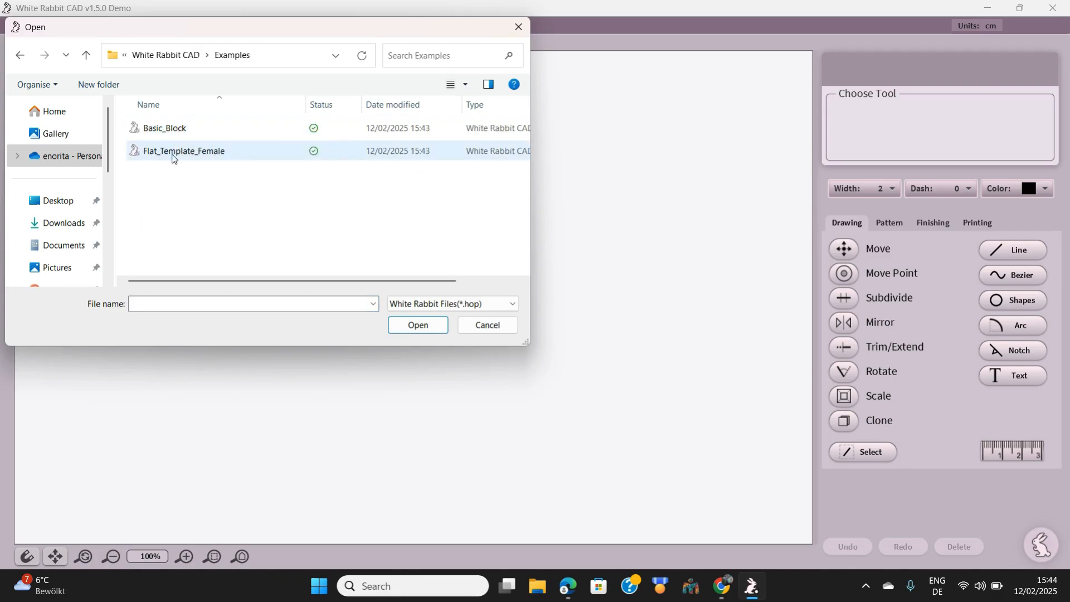
click(188, 131)
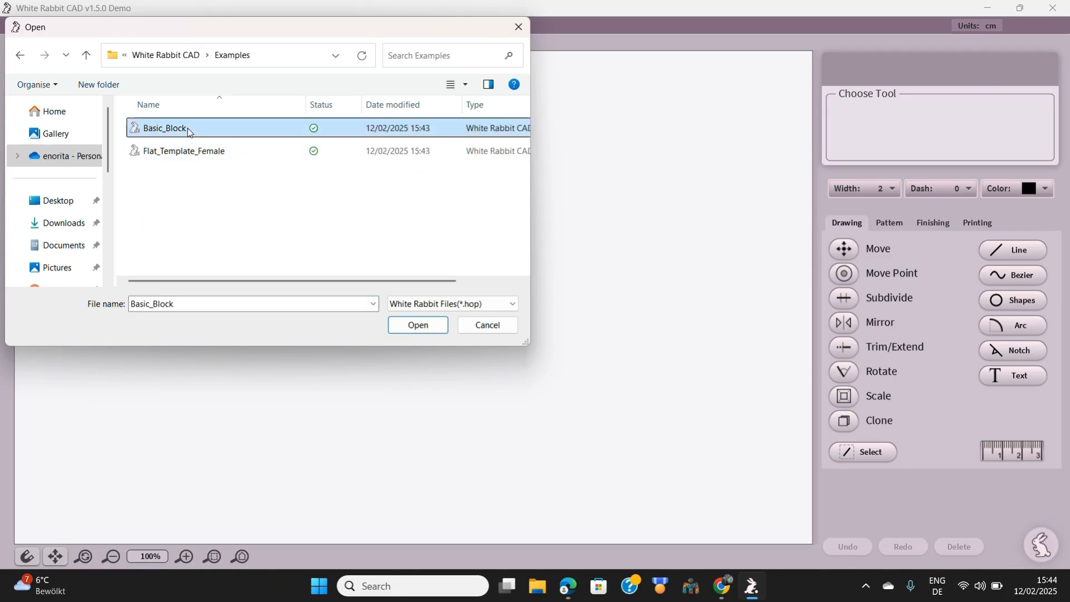
double_click(188, 132)
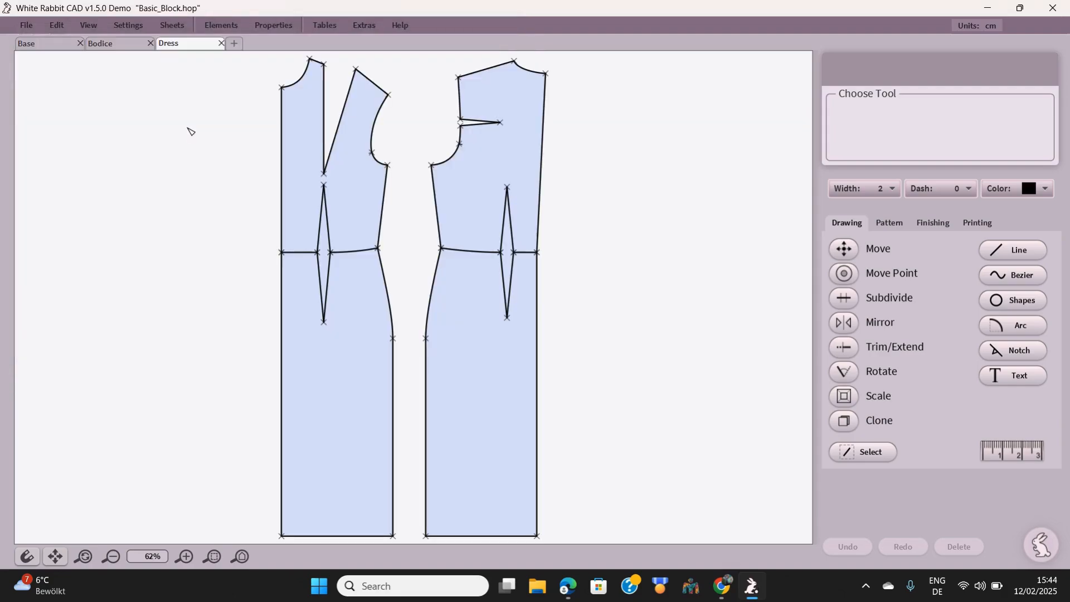
- Look through the Base, Bodice and Dress sheets, ending on the Bodice sheet with both pieces fitted to the view
click(41, 42)
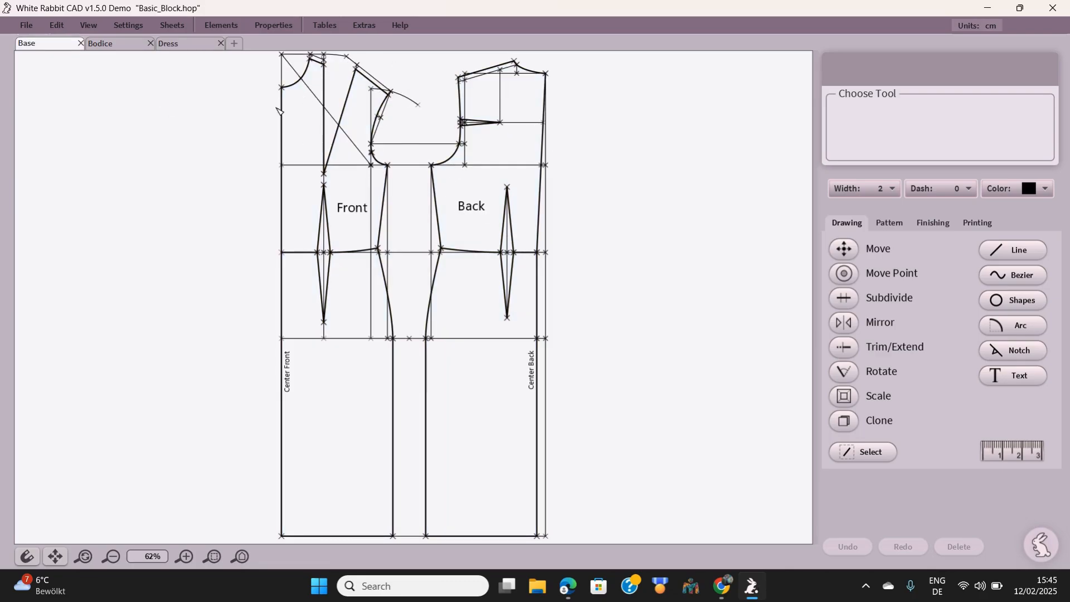
click(110, 46)
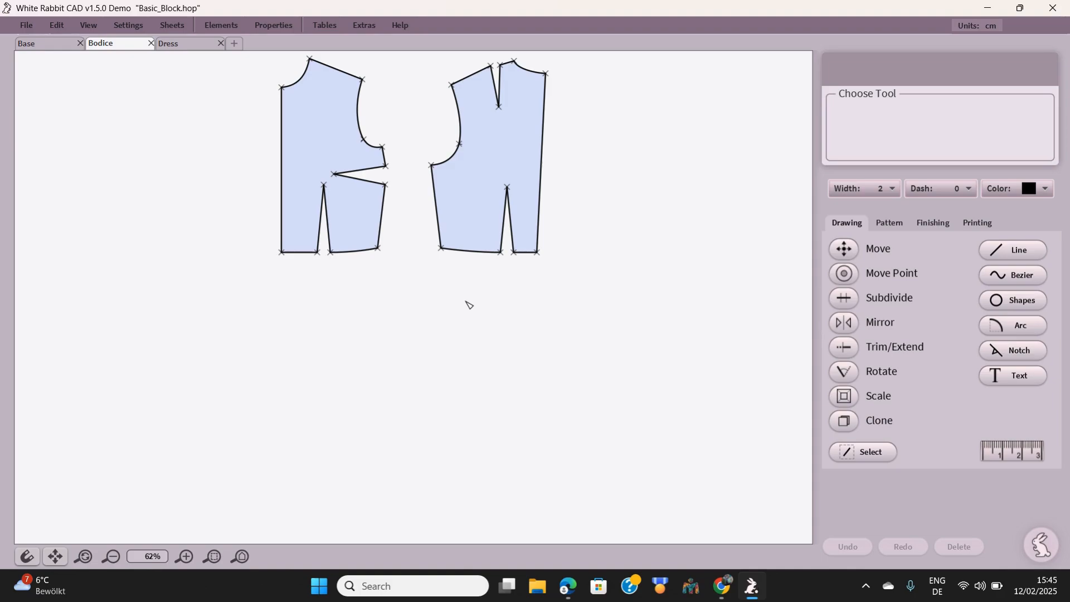
click(177, 45)
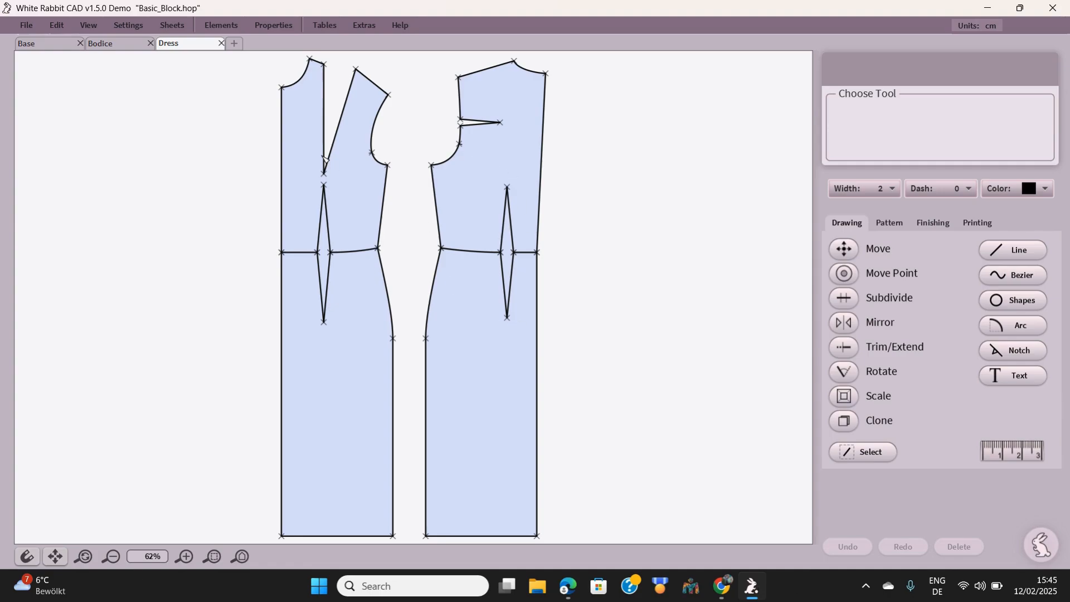
click(110, 46)
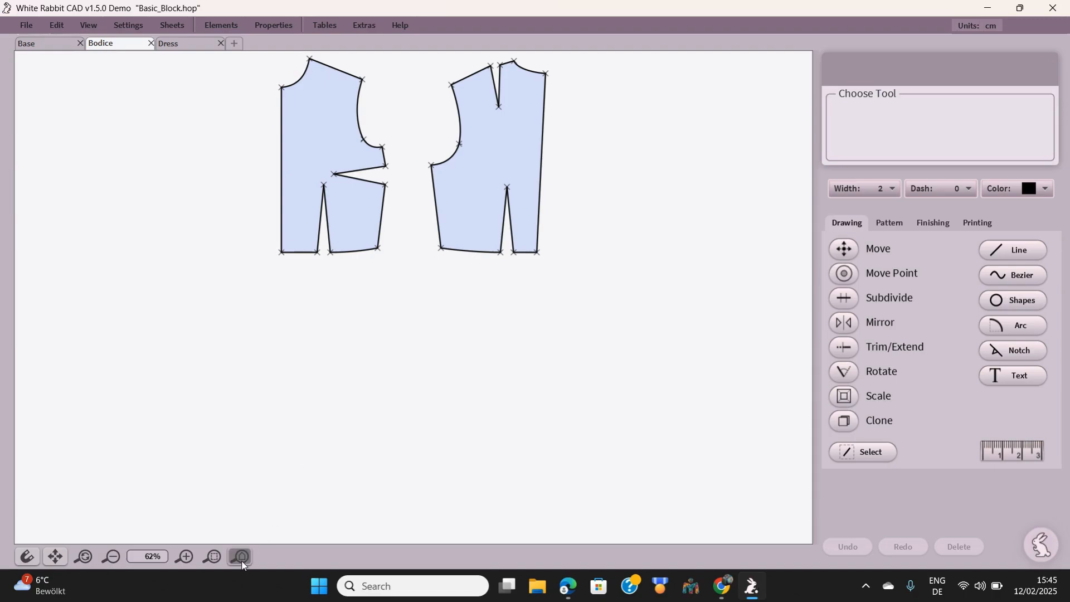
click(242, 557)
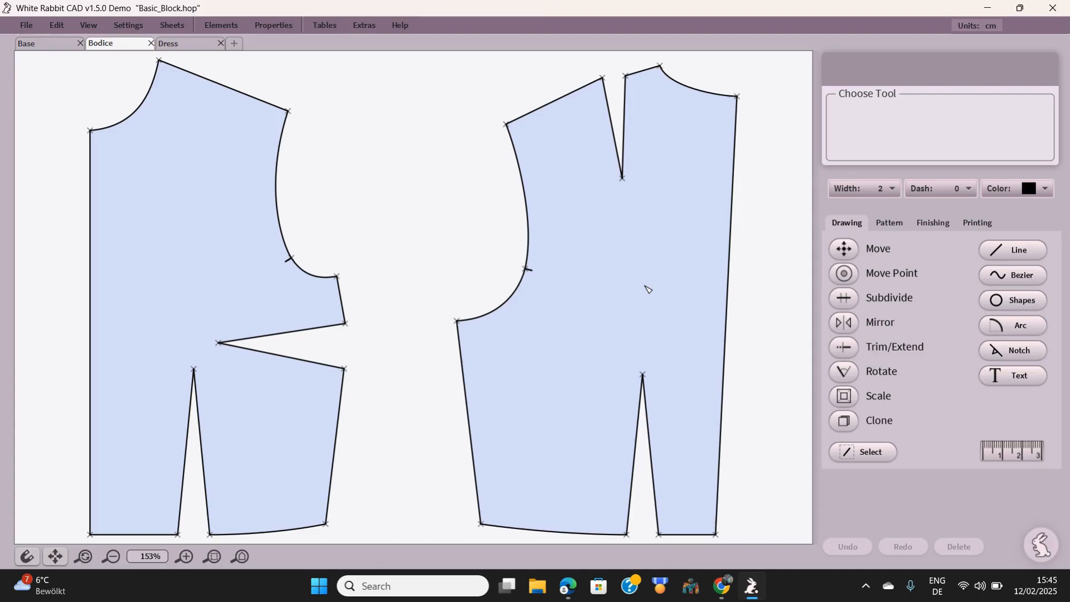
- View the US women's size chart for the pattern's measurements and close it
click(332, 27)
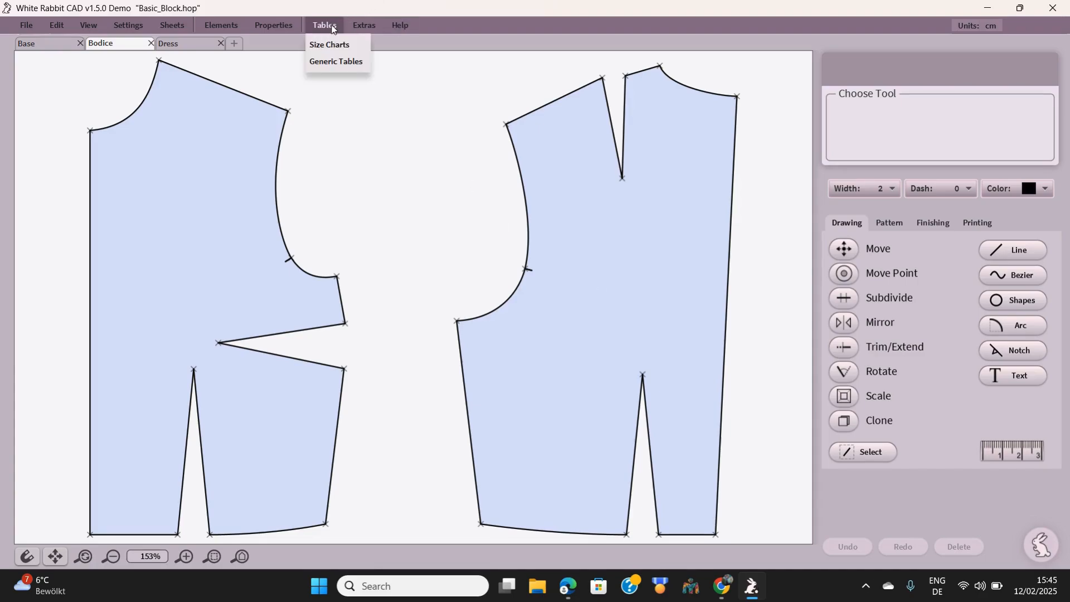
click(333, 45)
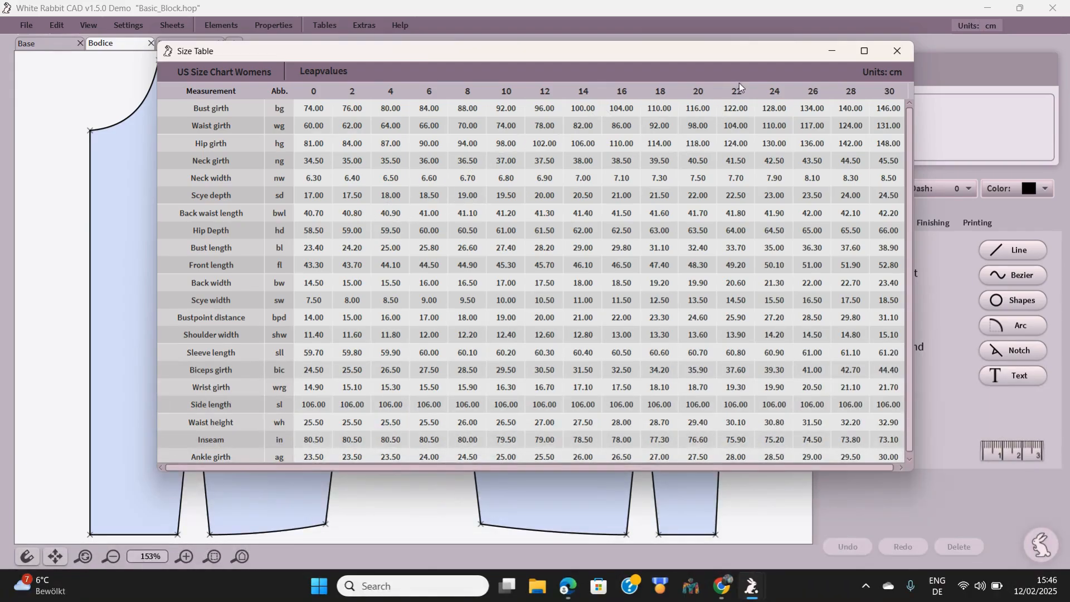
click(897, 52)
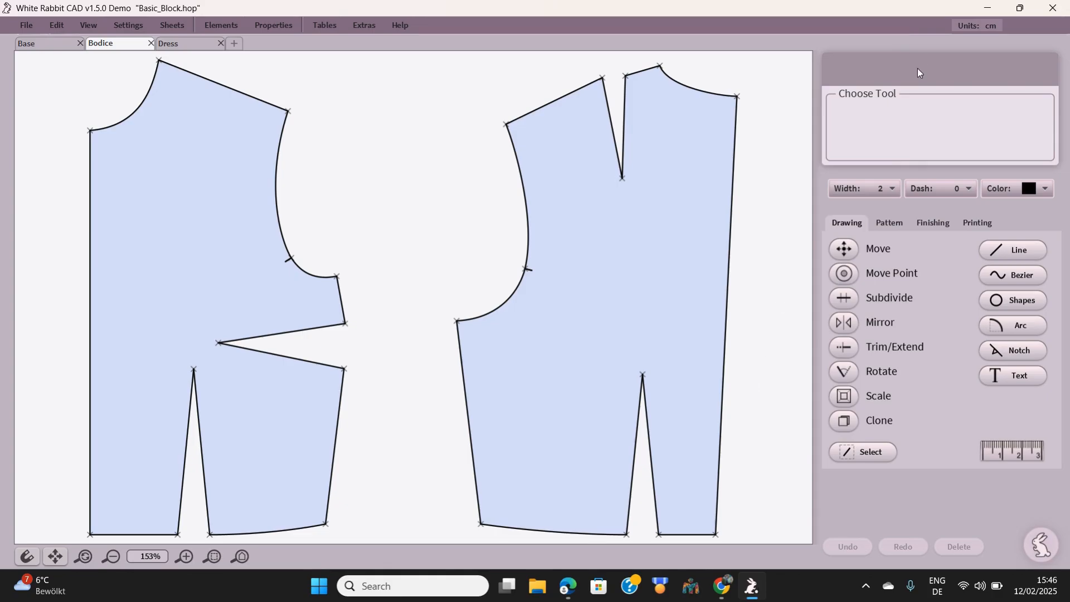
- Open the body measurements PDF from the desktop and review its list of circumferences, arcs and lengths
click(987, 6)
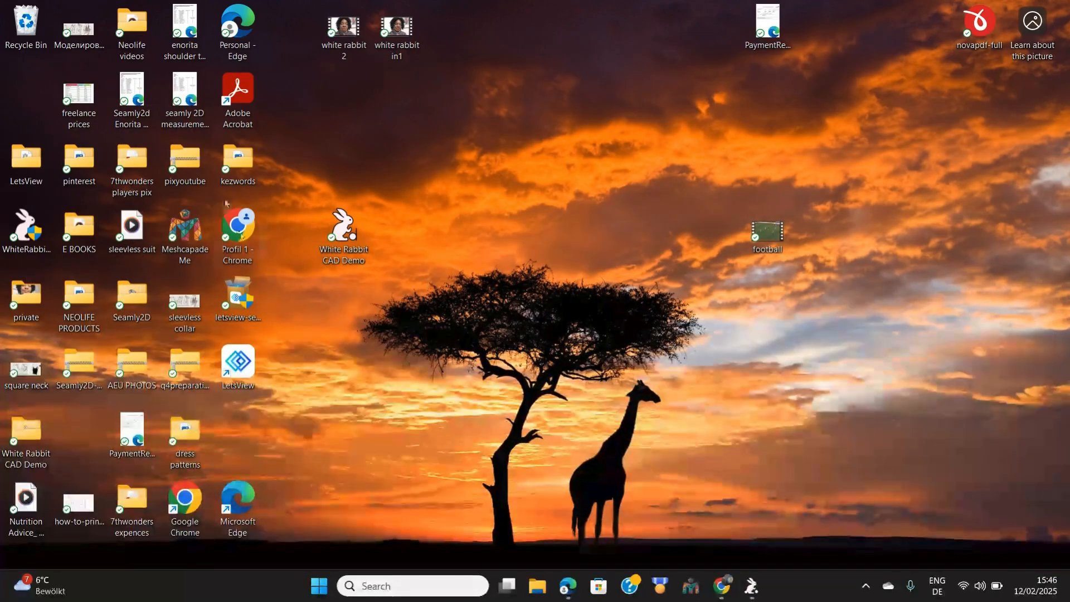
click(134, 103)
double_click(133, 98)
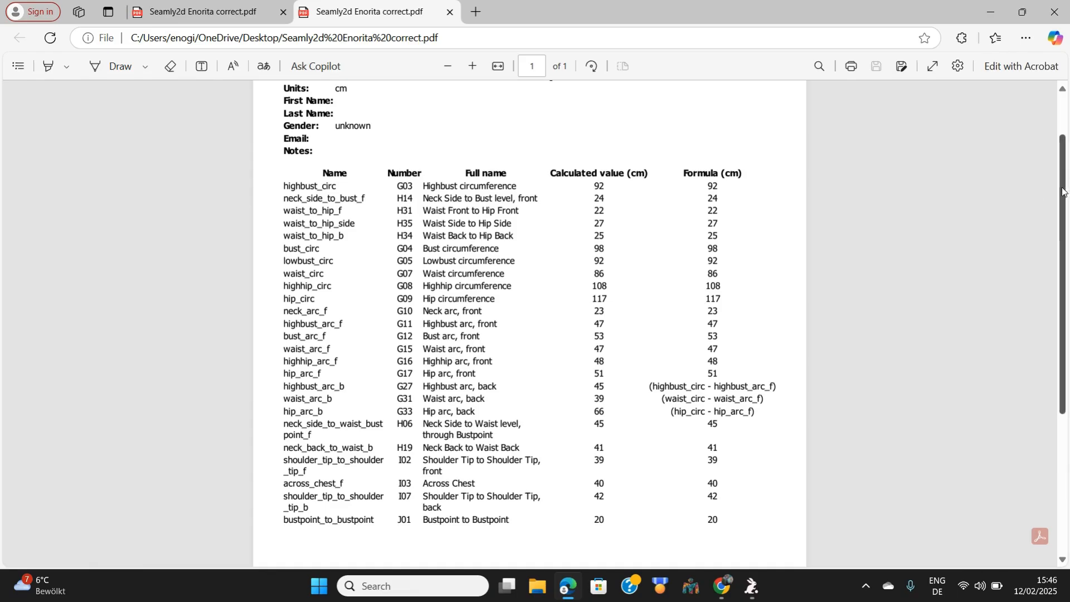
mouse_move(1064, 193)
mouse_down()
mouse_move(1064, 158)
mouse_move(1064, 190)
mouse_up()
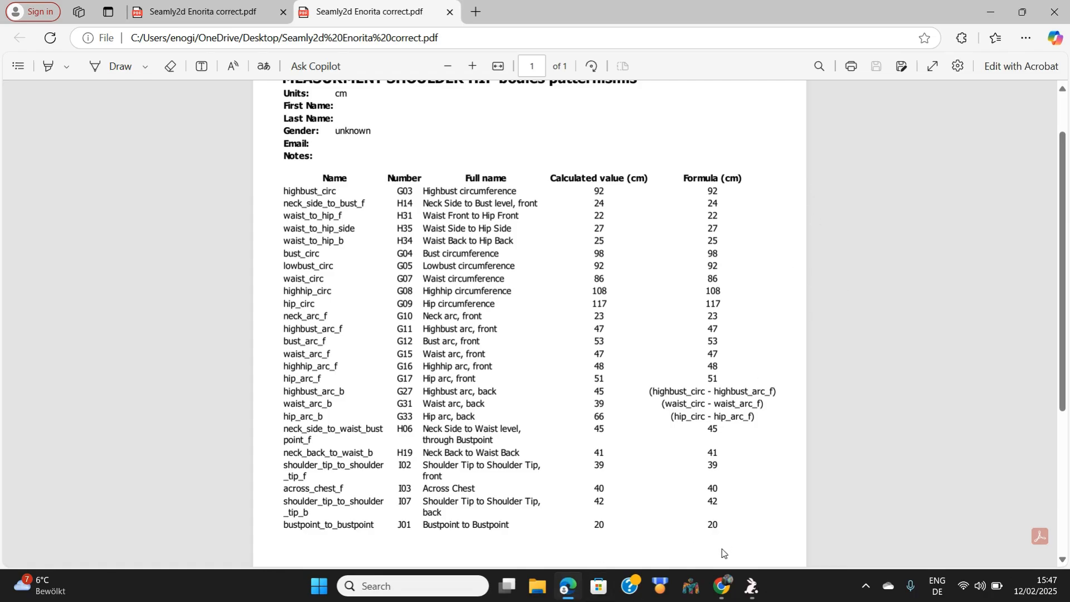
- Switch back to White Rabbit CAD and measure the front bodice below the armhole, from centre front to the side seam and beyond it
click(752, 591)
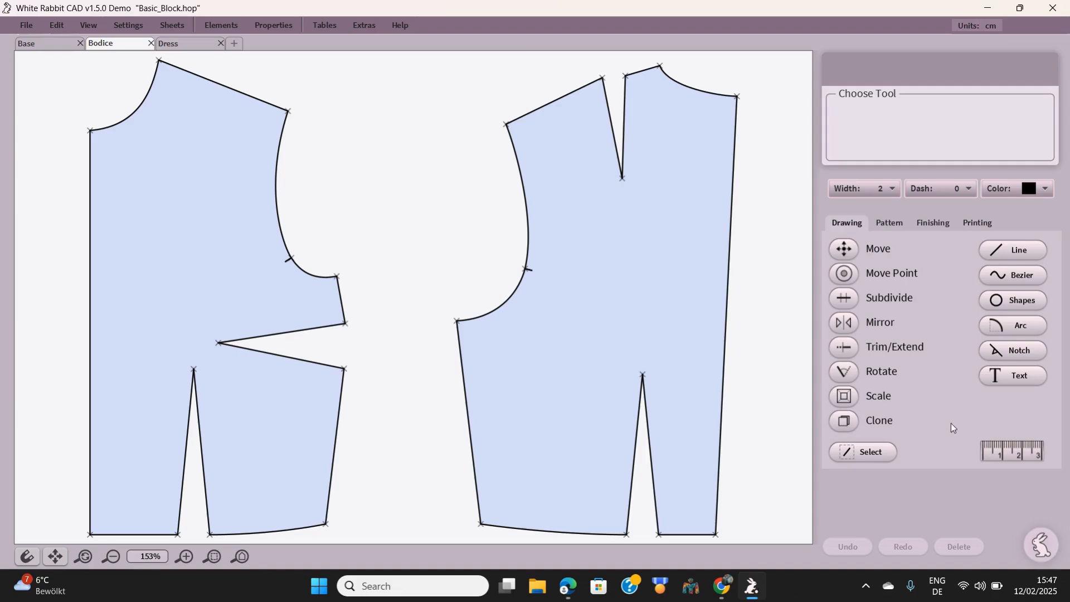
click(1004, 452)
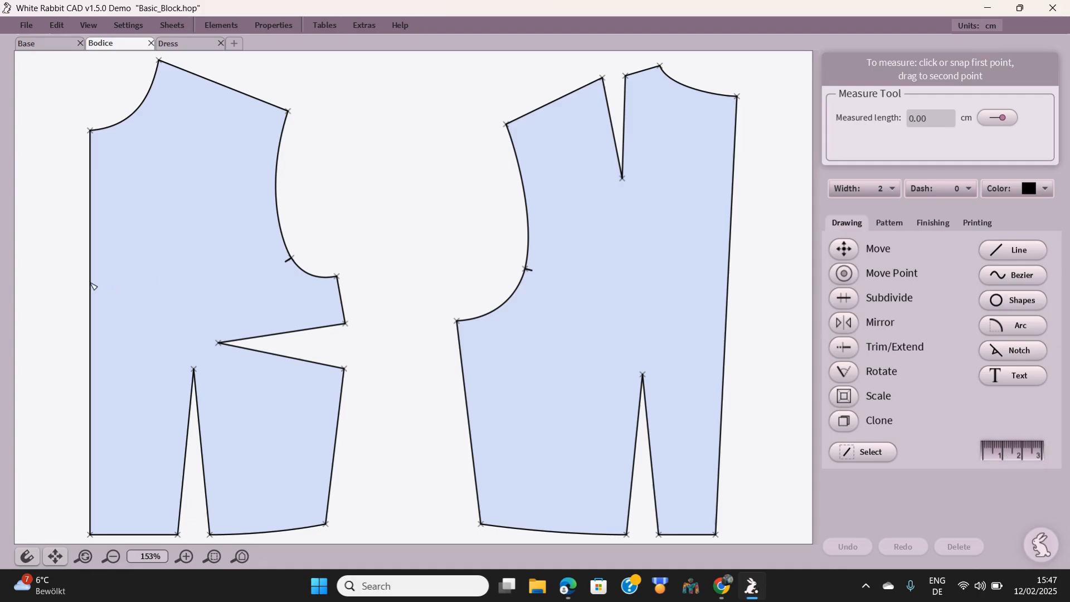
drag(91, 285, 339, 290)
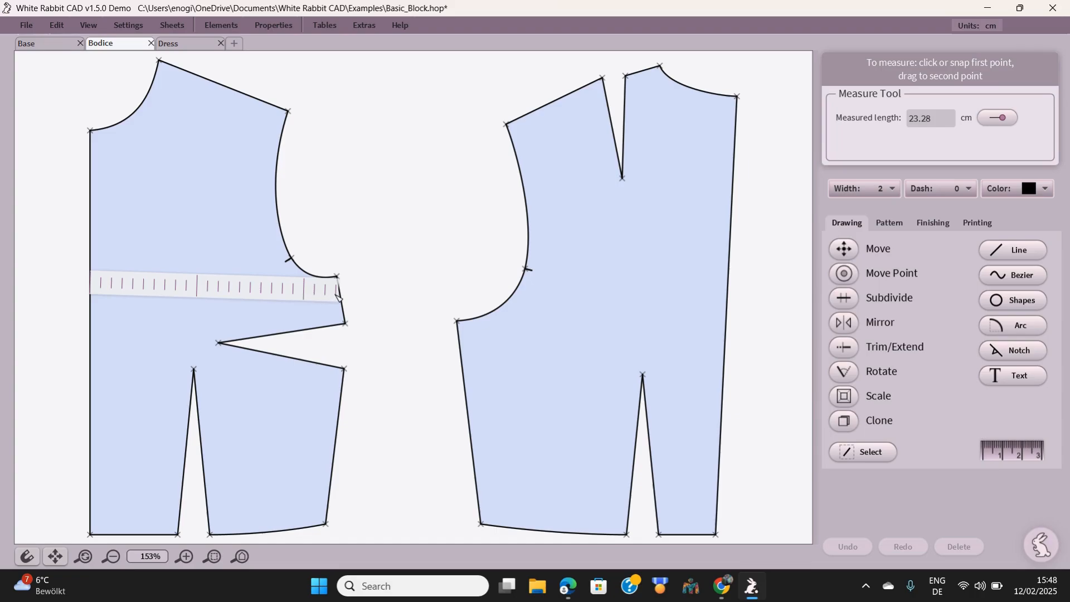
click(377, 280)
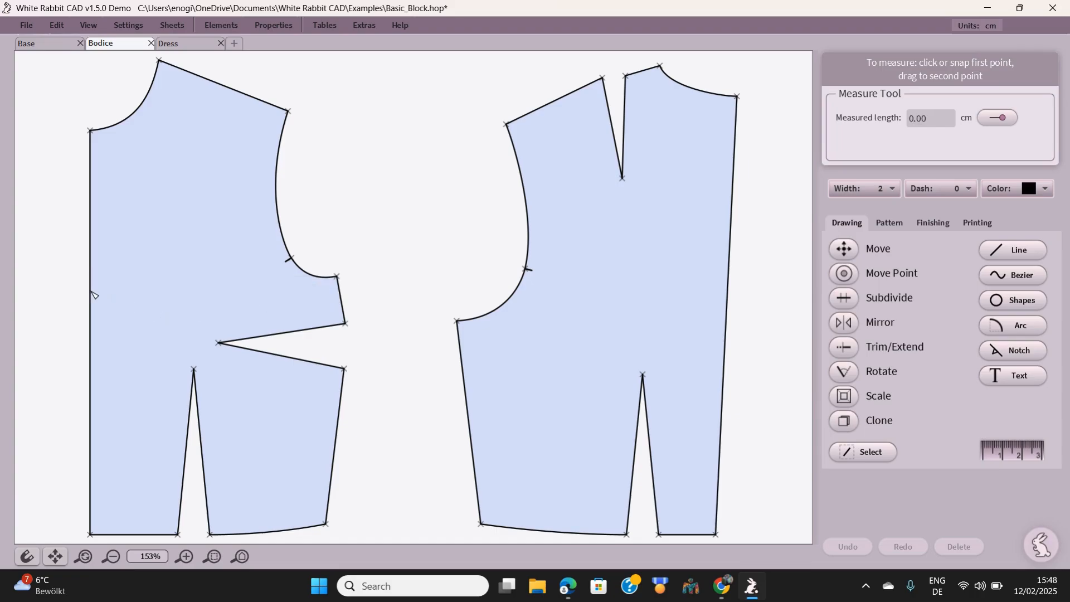
drag(92, 292, 376, 288)
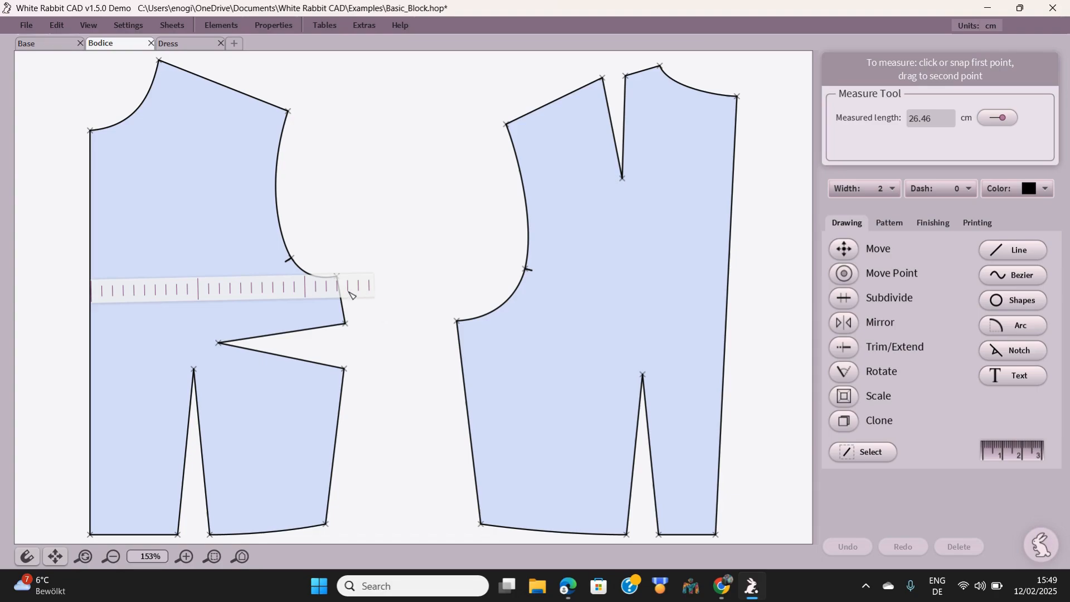
click(387, 310)
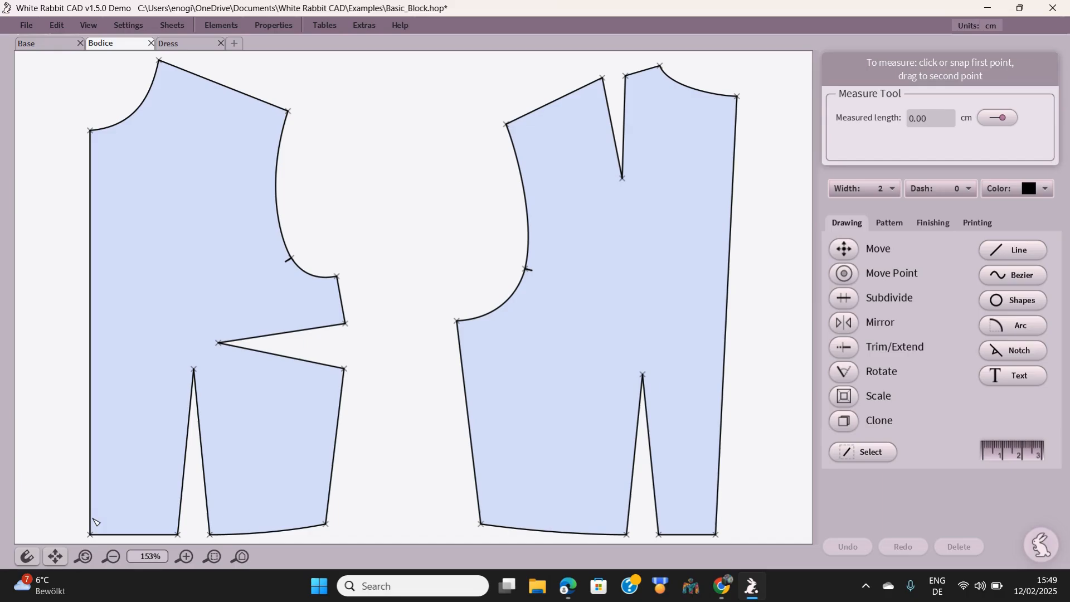
- Measure across the front bodice's waist from centre front to just past the first waist dart leg
drag(93, 521, 189, 524)
mouse_move(188, 523)
mouse_down()
mouse_move(202, 524)
mouse_move(193, 522)
mouse_up()
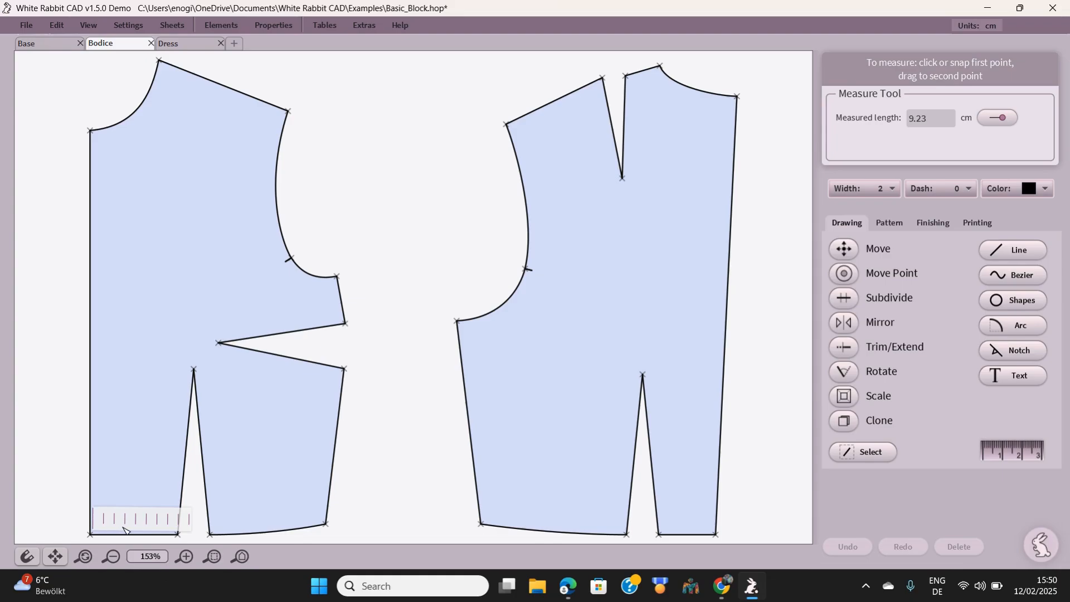
click(373, 464)
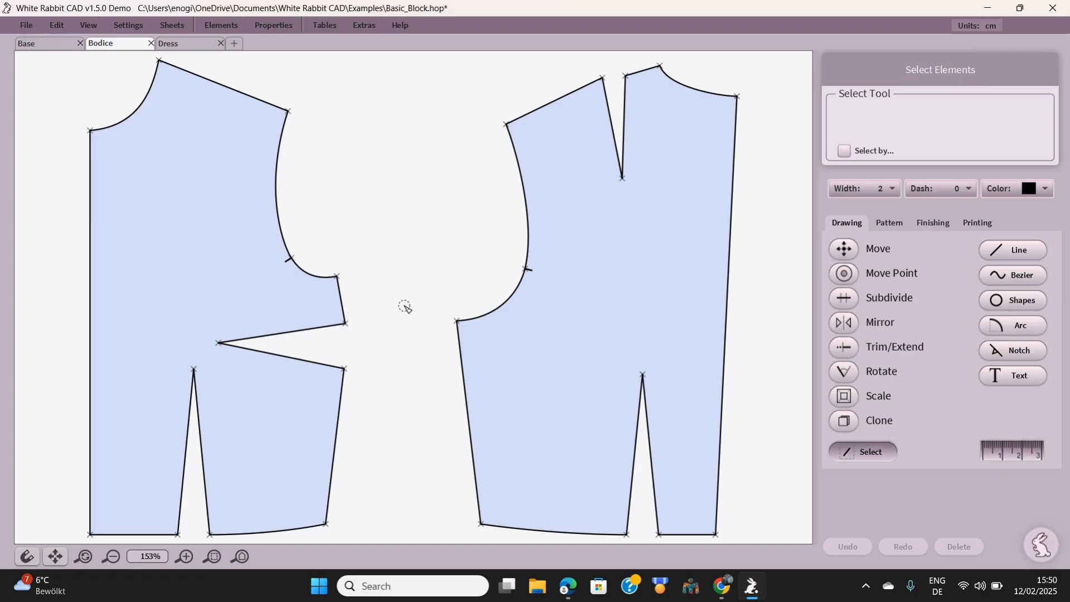
- Move the front bodice's underarm point and both bust dart leg ends outward, with the upper leg about 1.01 cm along X
scroll(407, 308, down, 2)
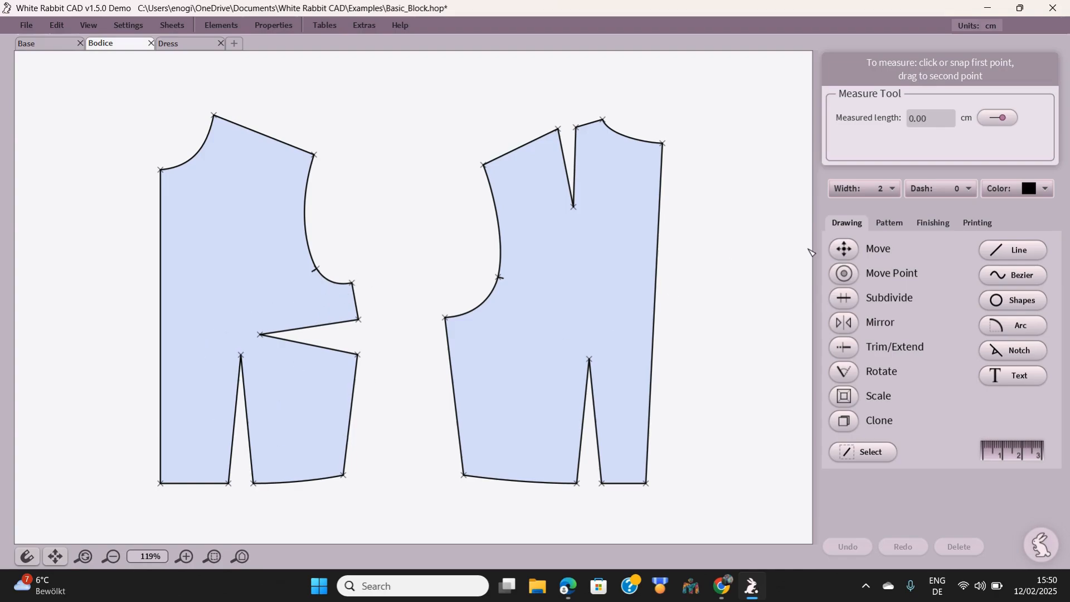
click(848, 280)
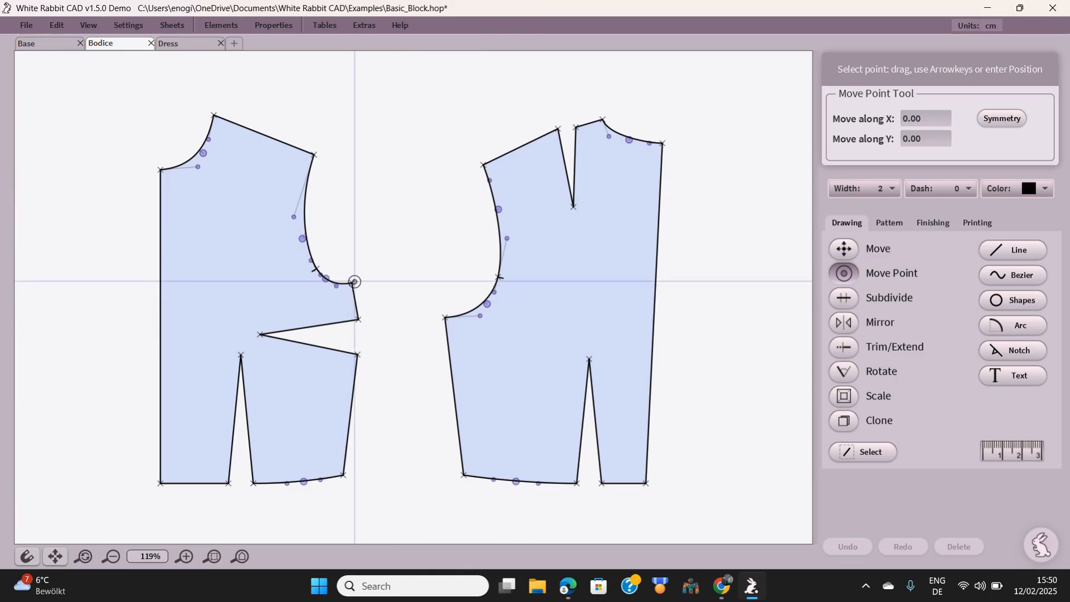
drag(353, 283, 367, 318)
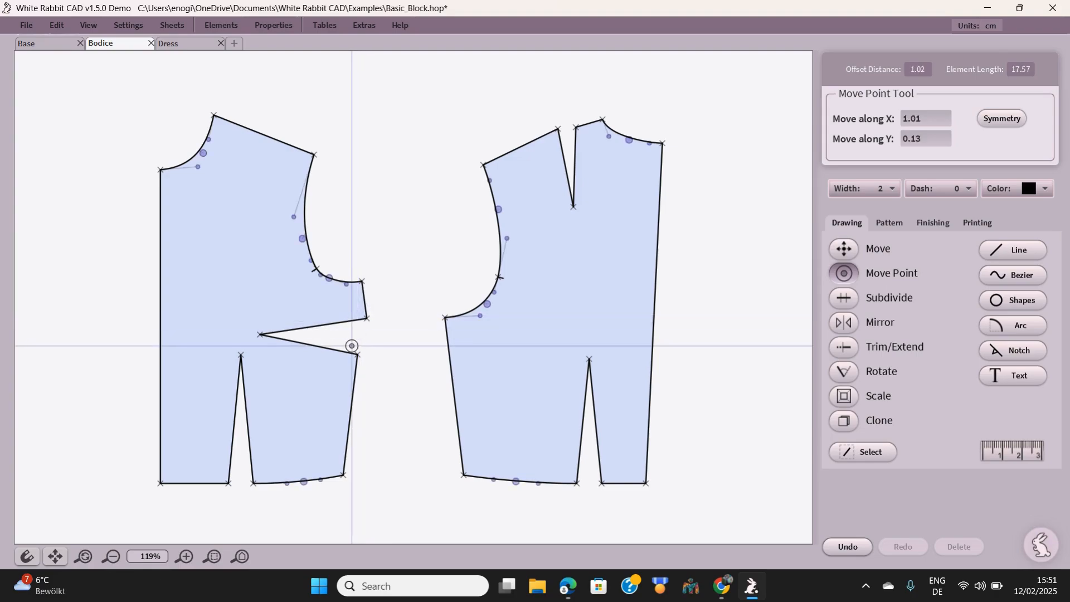
drag(357, 355, 363, 357)
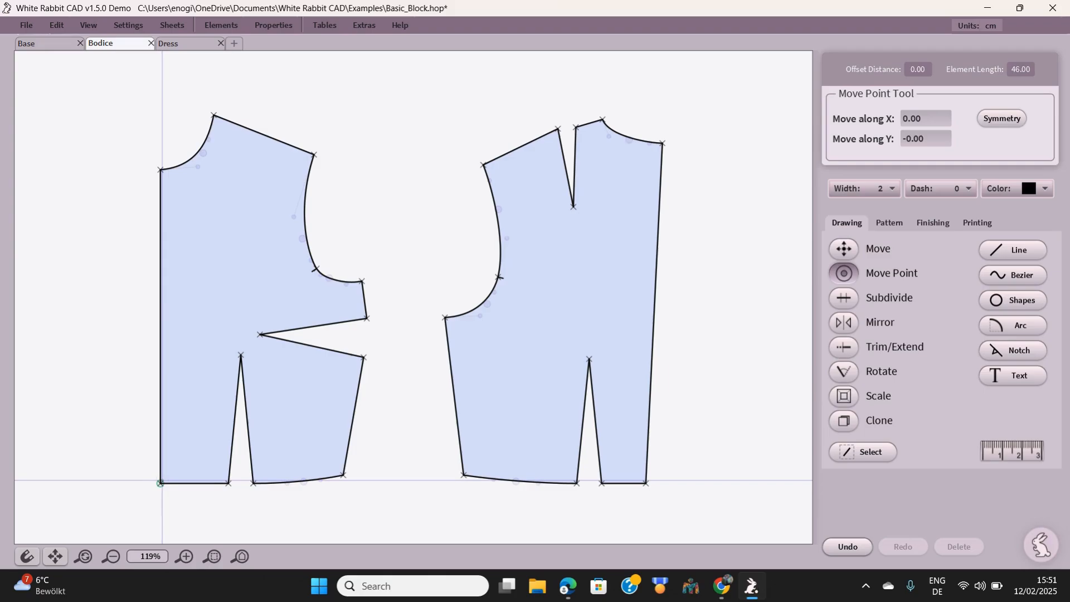
- Move the front bodice's centre front points outward, the waist point about -0.87 cm and the neck point about -1.14 cm along X
drag(159, 482, 154, 482)
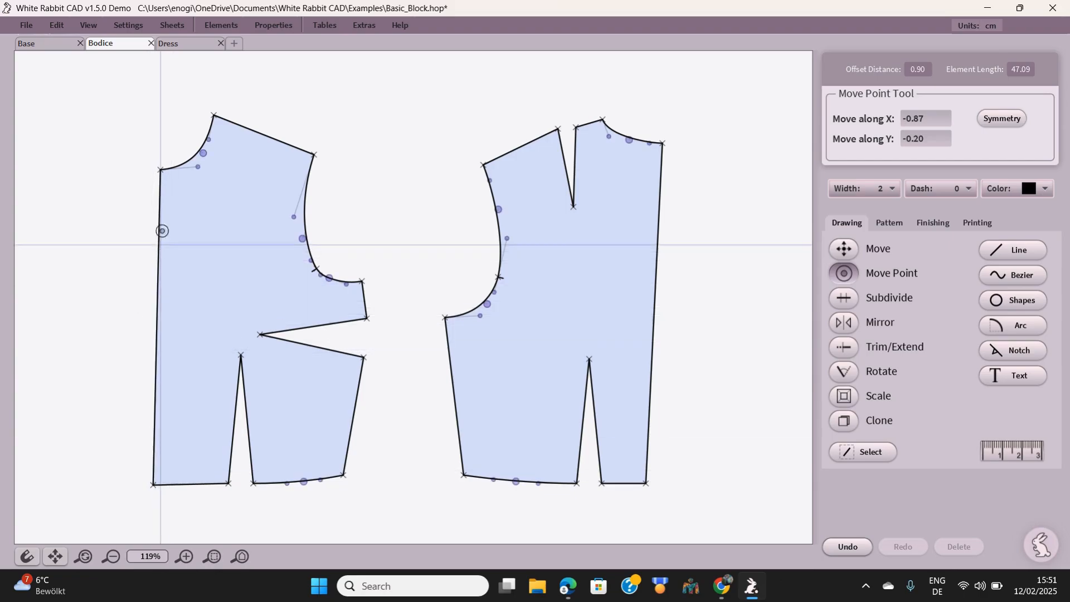
drag(160, 169, 151, 174)
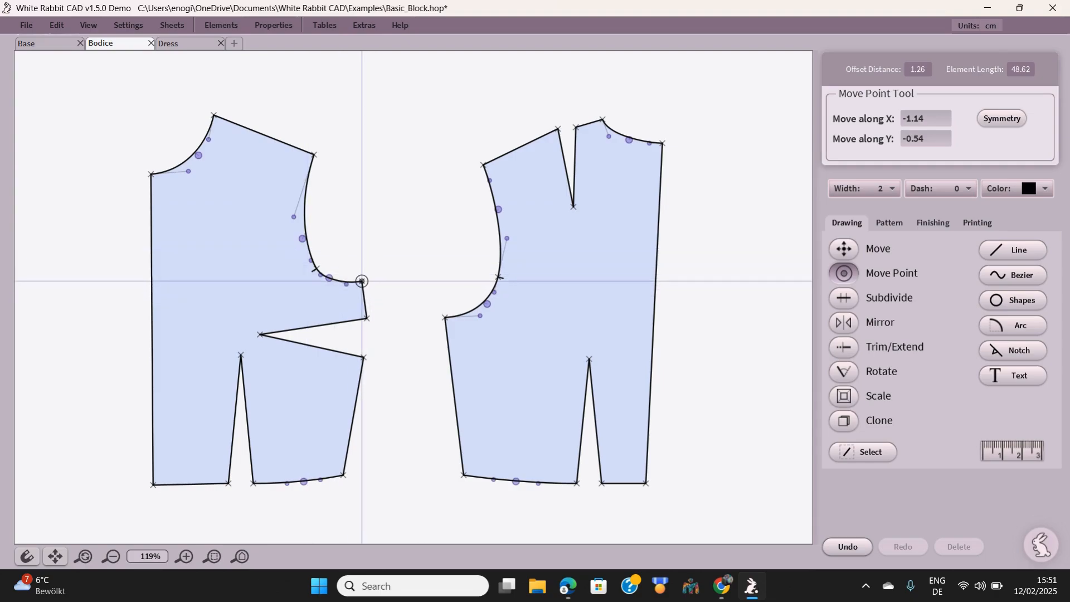
- Move the front bodice's underarm point outward, the upper bust dart leg about 0.81 cm along X and the lower one about 0.74 cm
drag(361, 281, 373, 316)
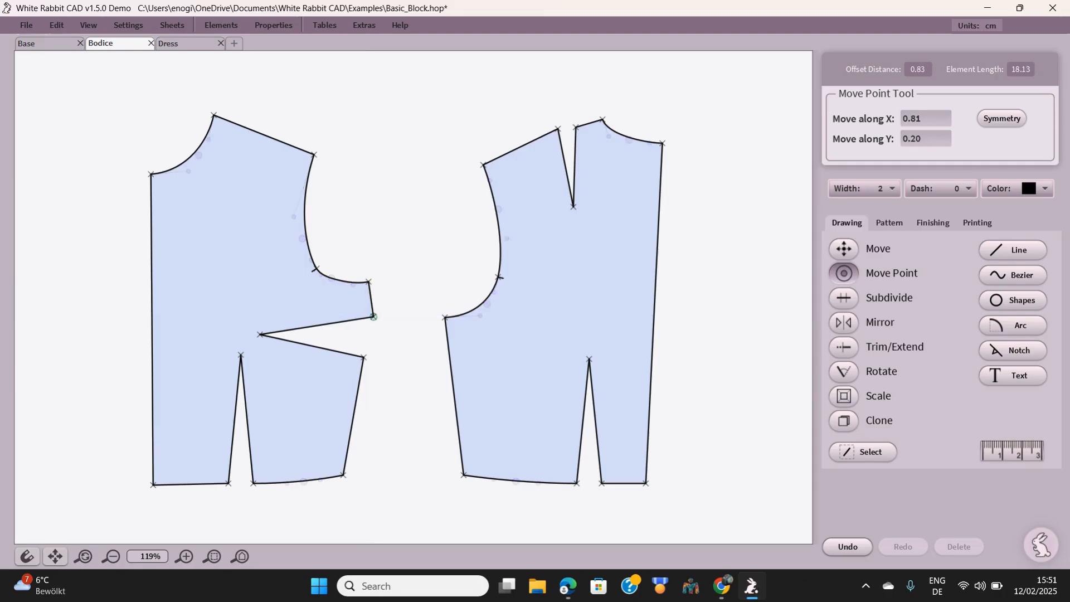
click(363, 356)
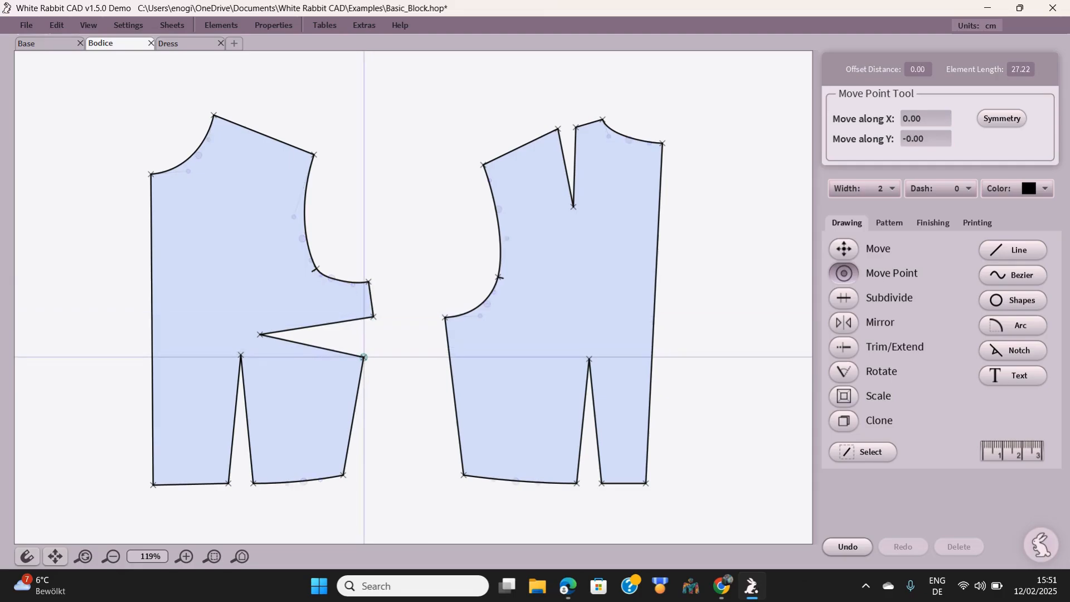
drag(363, 356, 370, 360)
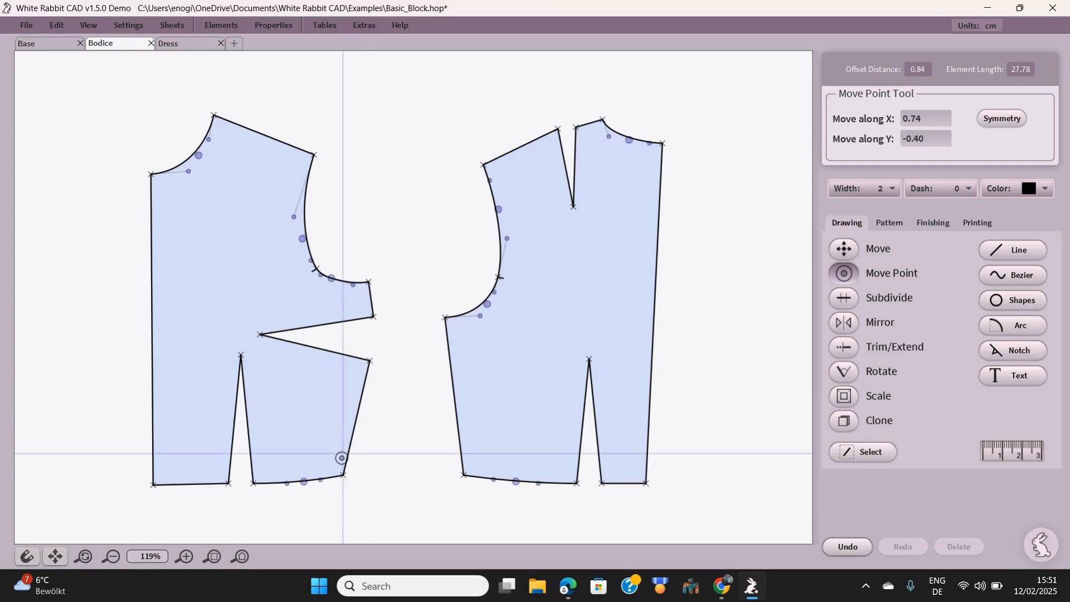
- Move the front bodice's side waist point about 0.74 cm along X and 0.34 cm along Y, and the lower bust dart leg another 0.40 cm along X
click(346, 476)
drag(344, 475, 349, 472)
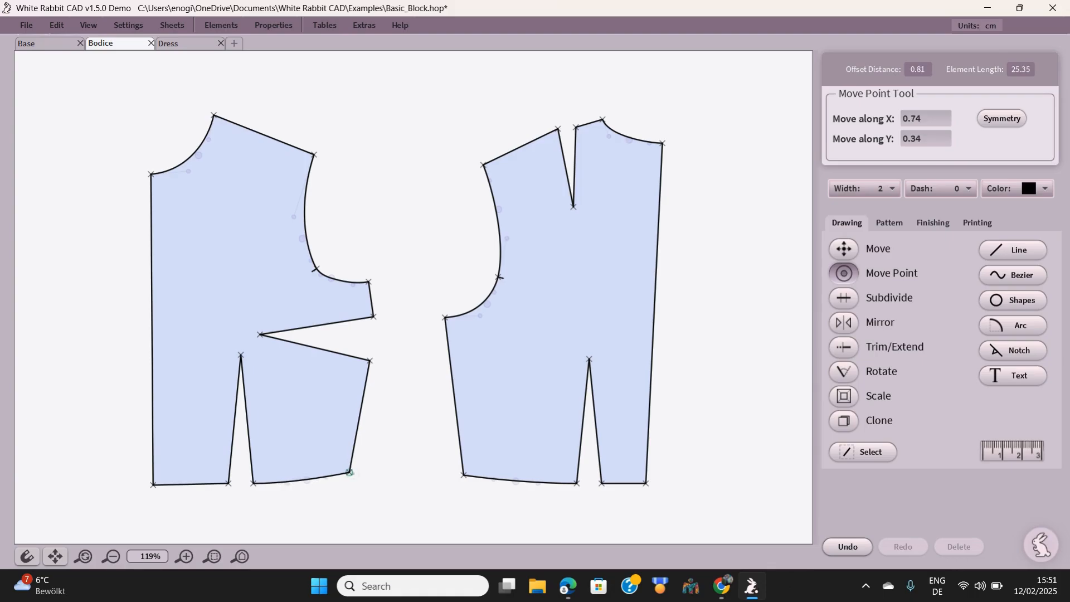
click(367, 361)
drag(369, 361, 373, 360)
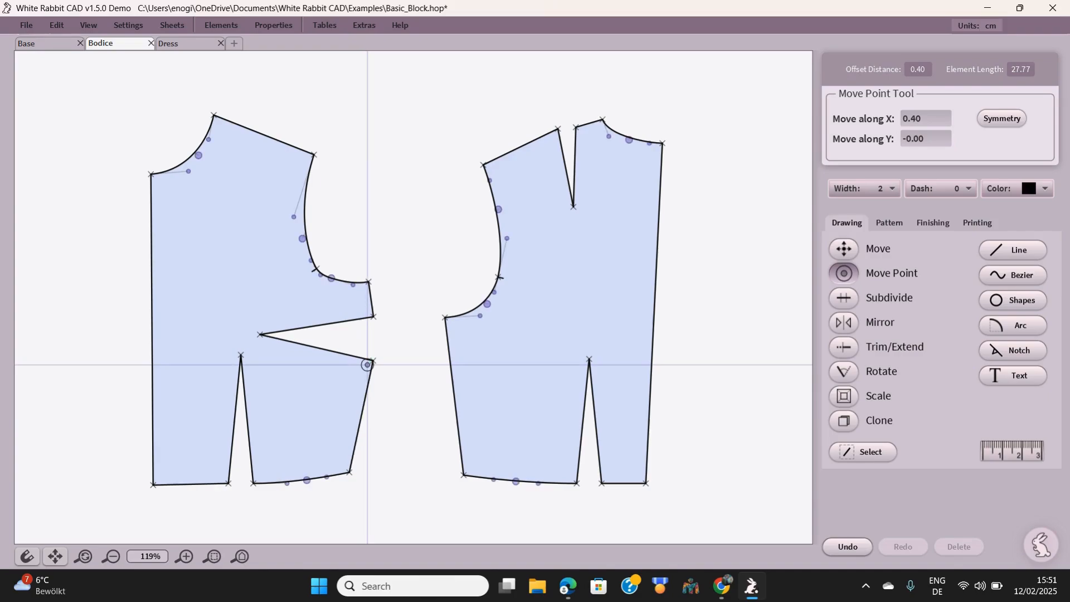
click(840, 276)
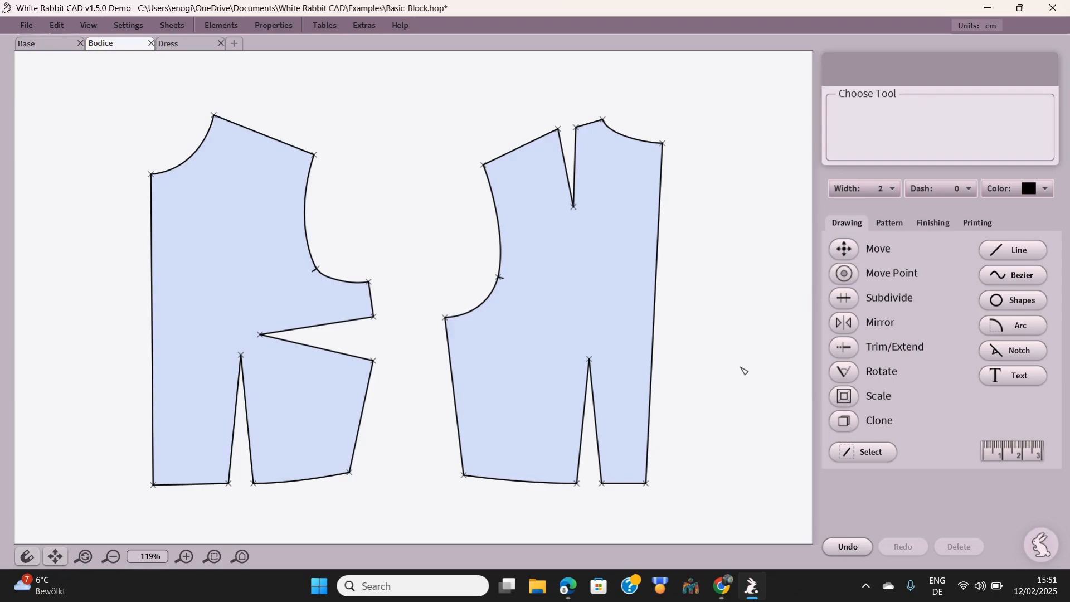
- Measure the front bodice's waist from centre front to the first waist dart leg, and its width below the armhole
click(1014, 454)
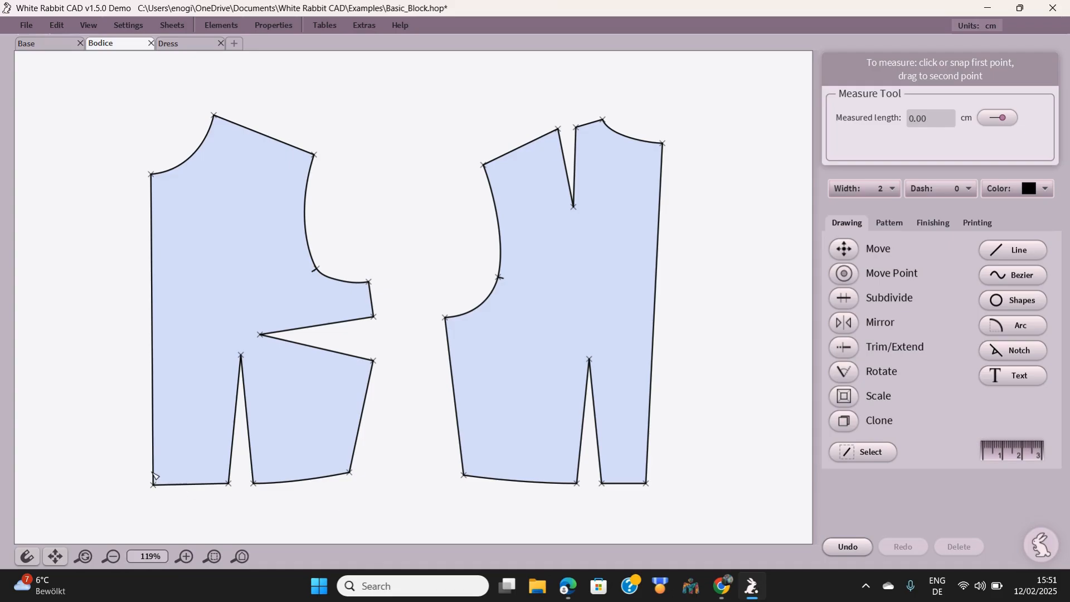
drag(155, 476, 226, 476)
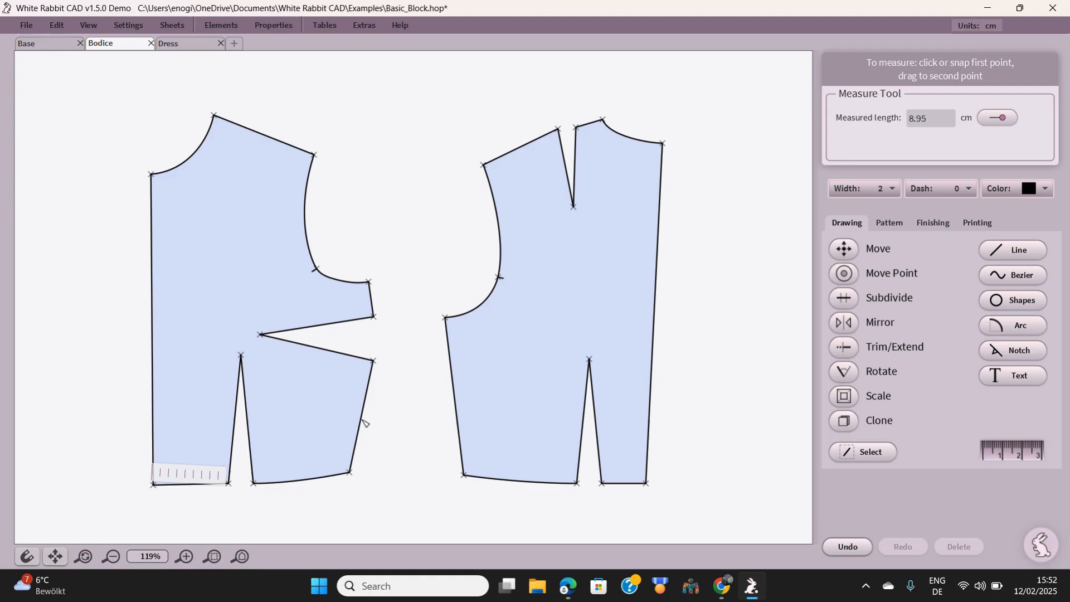
click(396, 429)
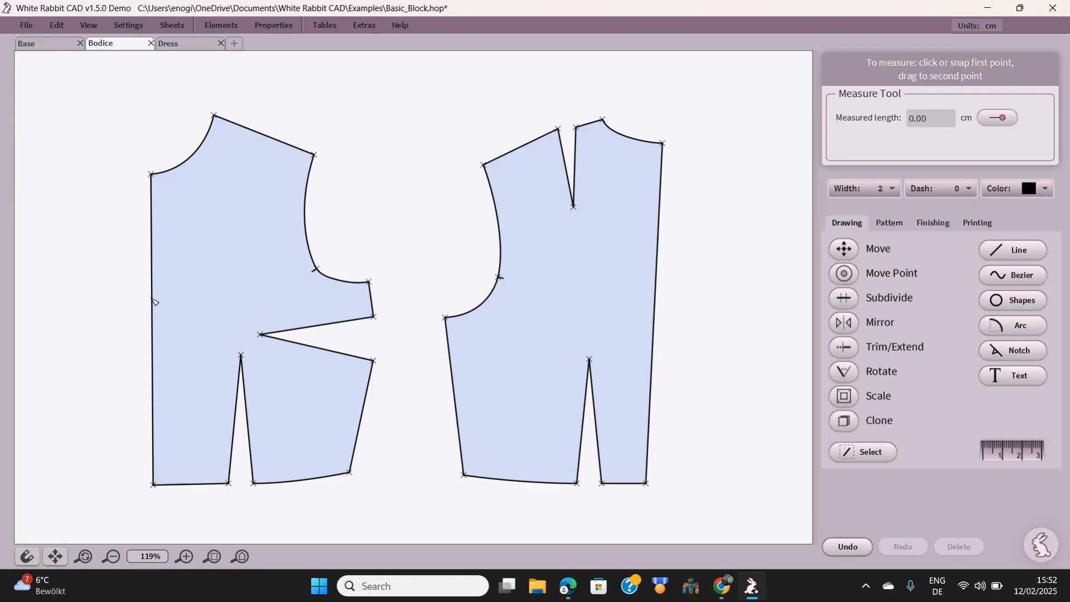
drag(152, 300, 371, 291)
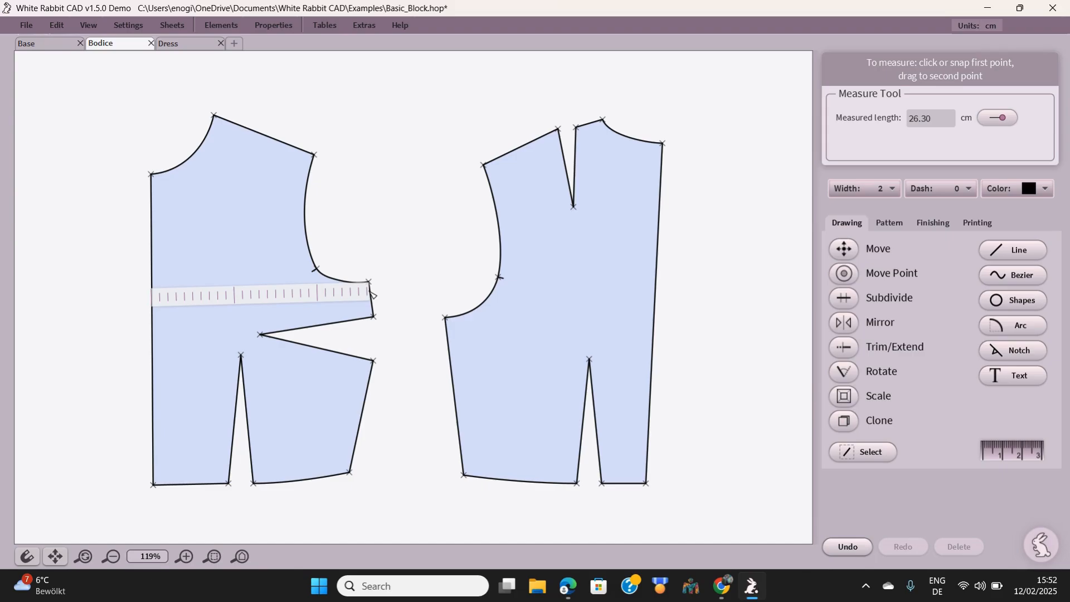
click(403, 343)
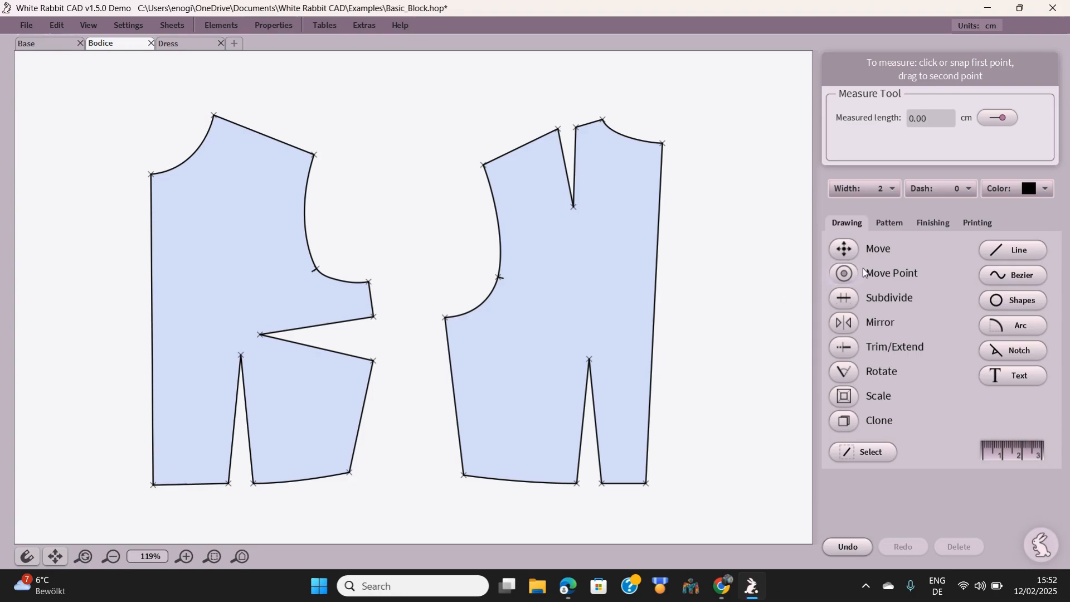
- Move the front bodice's centre front points outward, the waist point about -0.61 cm and the neck point about -0.94 cm along X
click(846, 274)
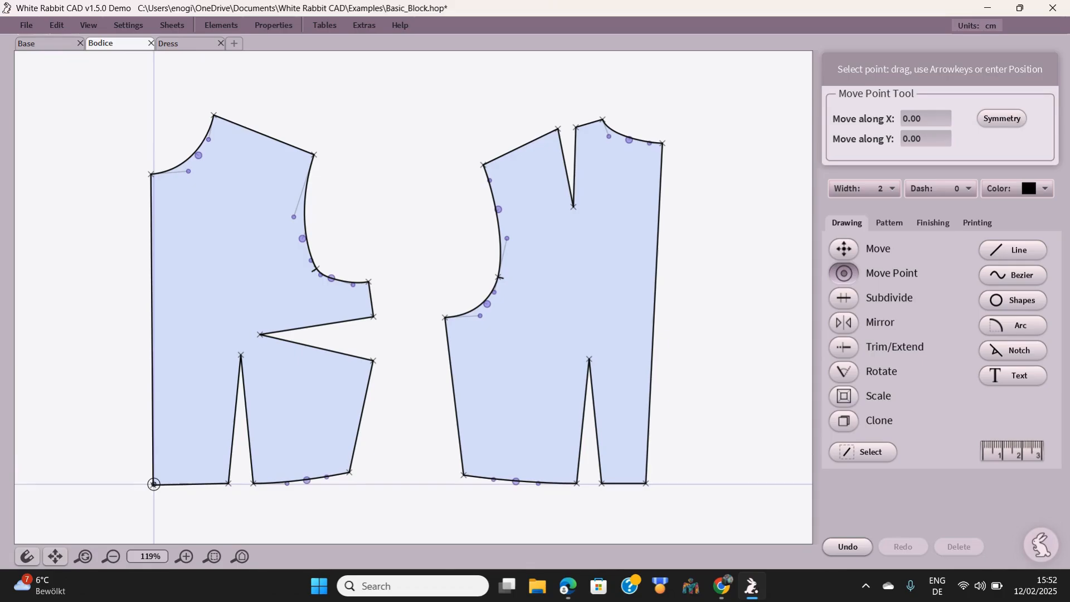
drag(153, 484, 148, 485)
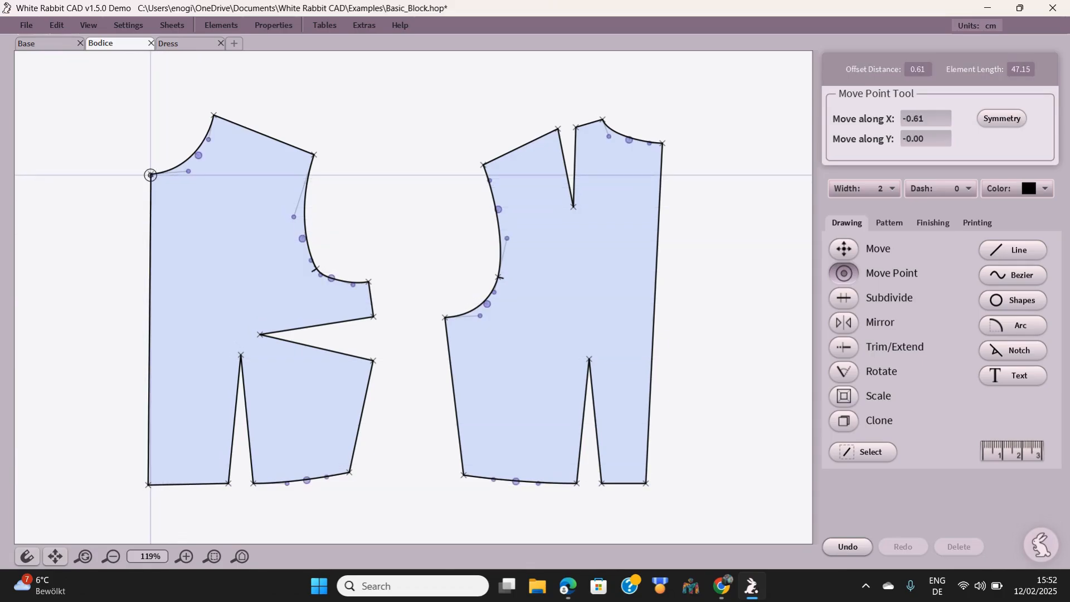
click(150, 174)
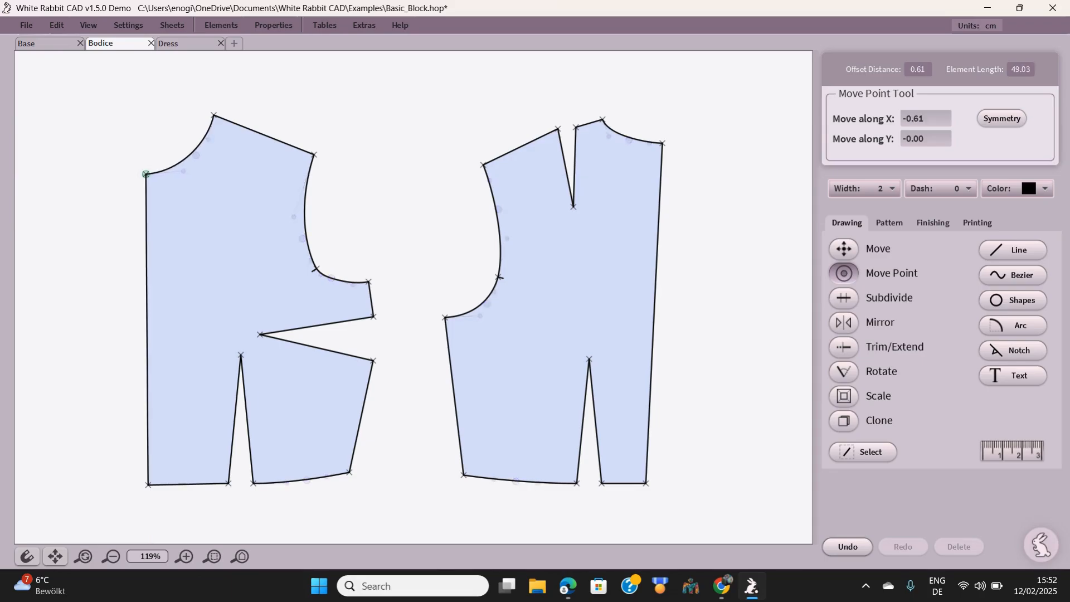
key(Left)
drag(144, 175, 142, 176)
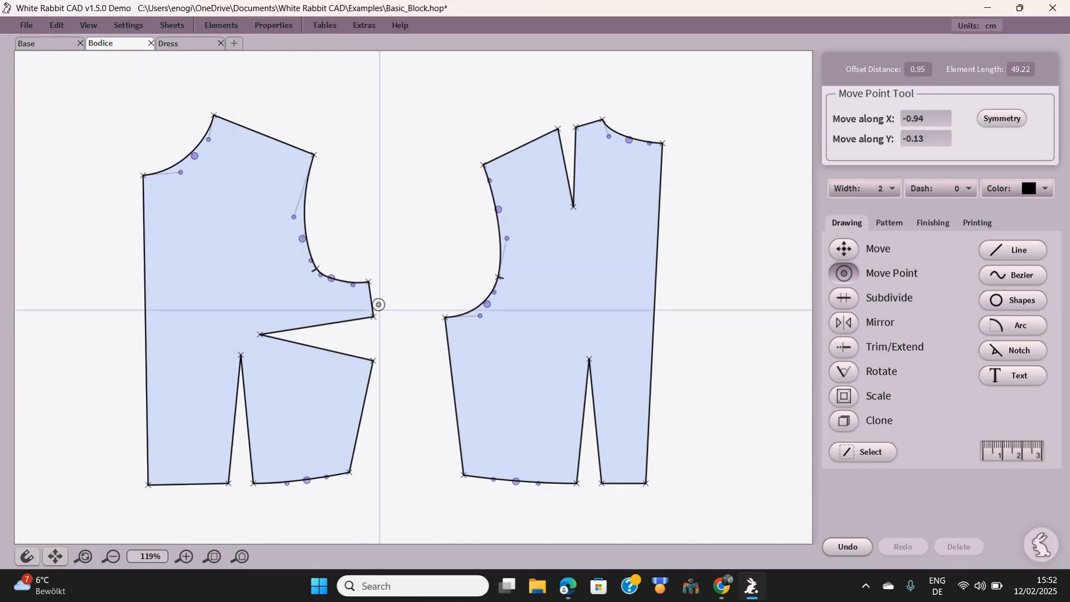
- Move the front bodice's underarm point and both bust dart leg ends outward, the upper leg about 0.40 cm and the lower about 0.20 cm along X
click(368, 281)
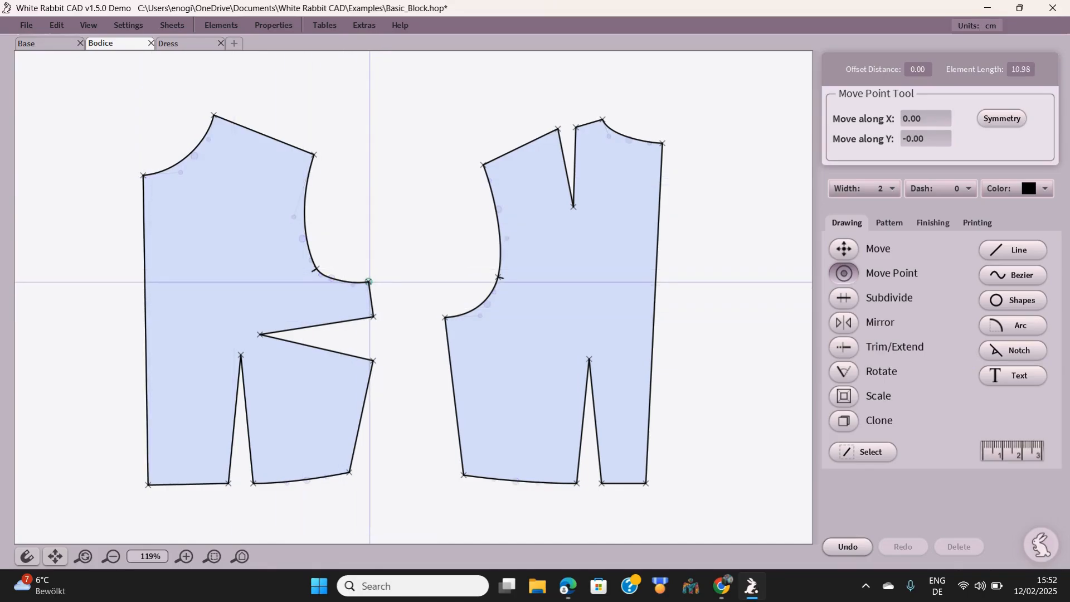
drag(369, 281, 378, 317)
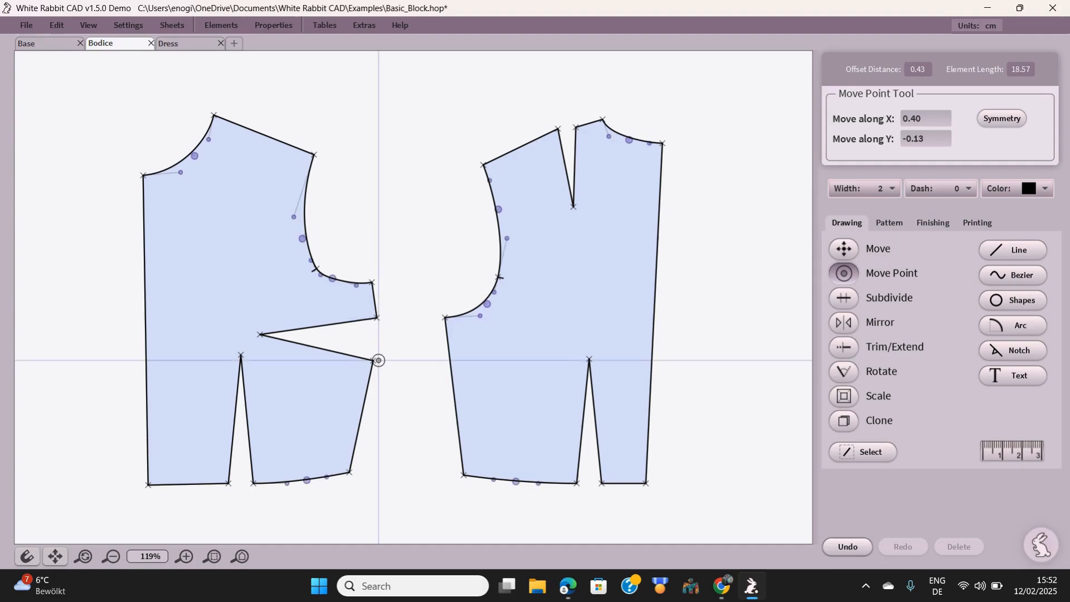
drag(370, 362, 372, 362)
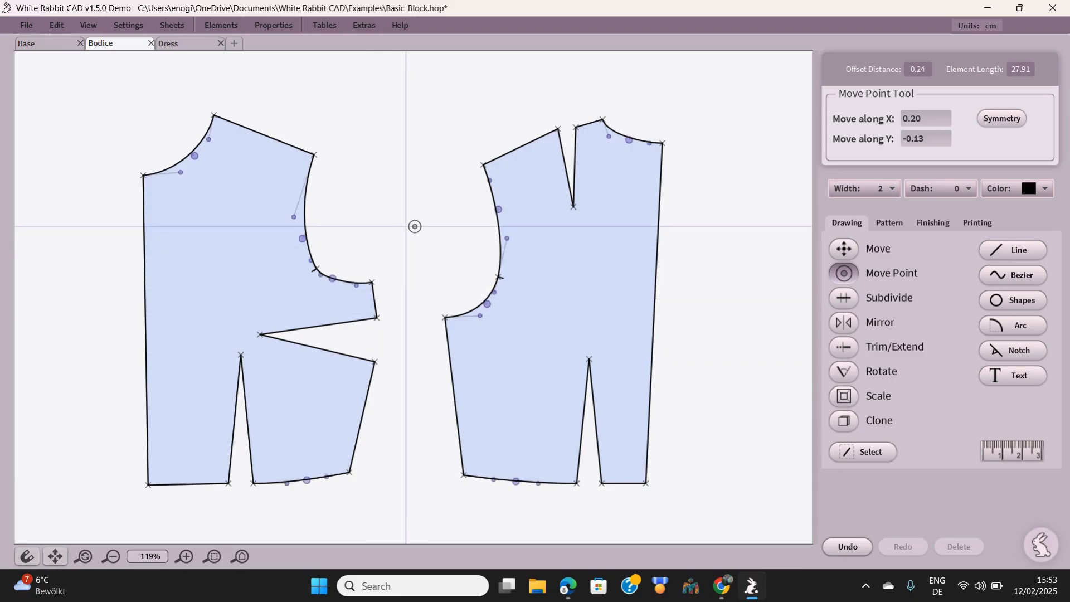
click(856, 273)
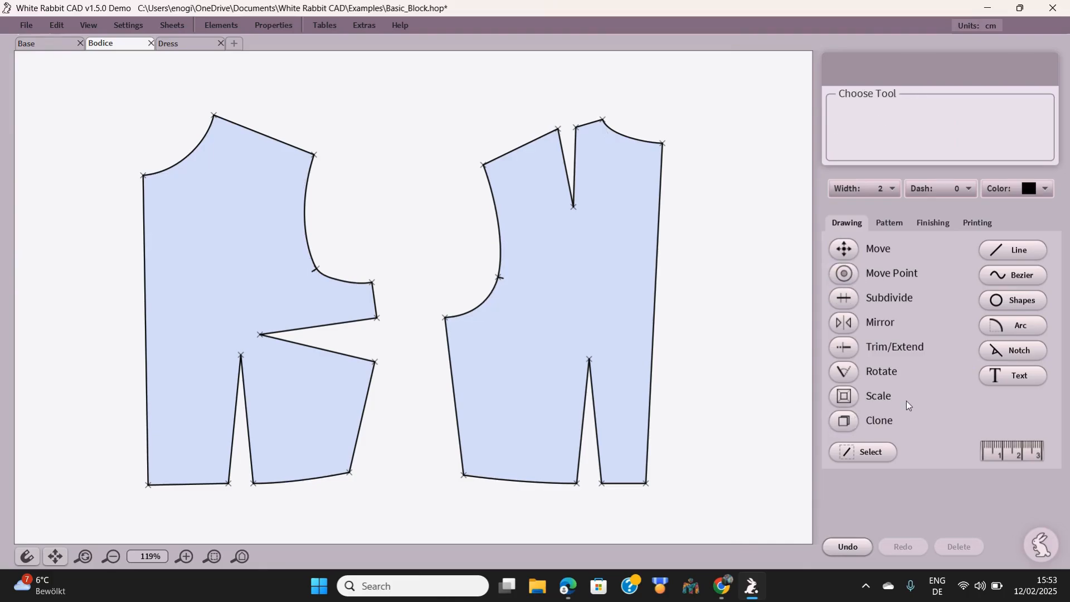
- Measure the adjusted front bodice from centre front to the side seam below the armhole, and along the waist to the first dart leg
click(997, 449)
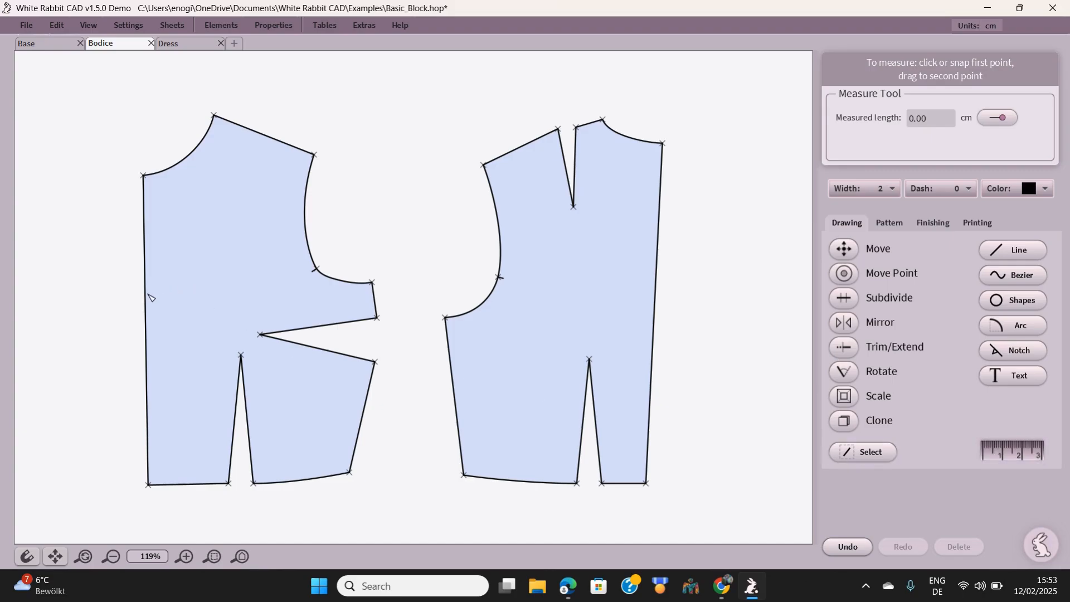
drag(146, 294, 374, 292)
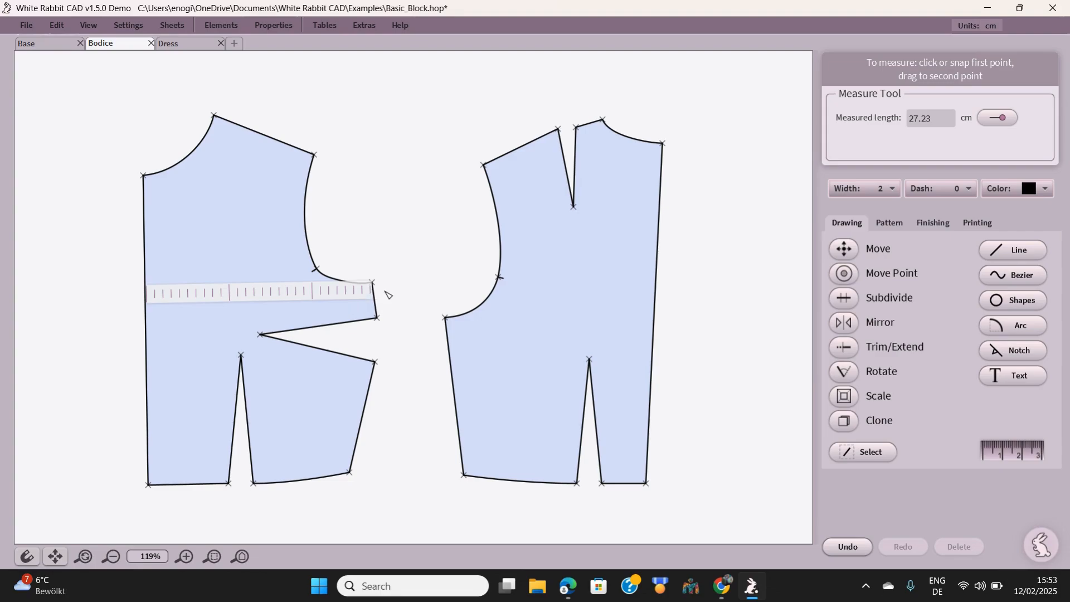
click(386, 294)
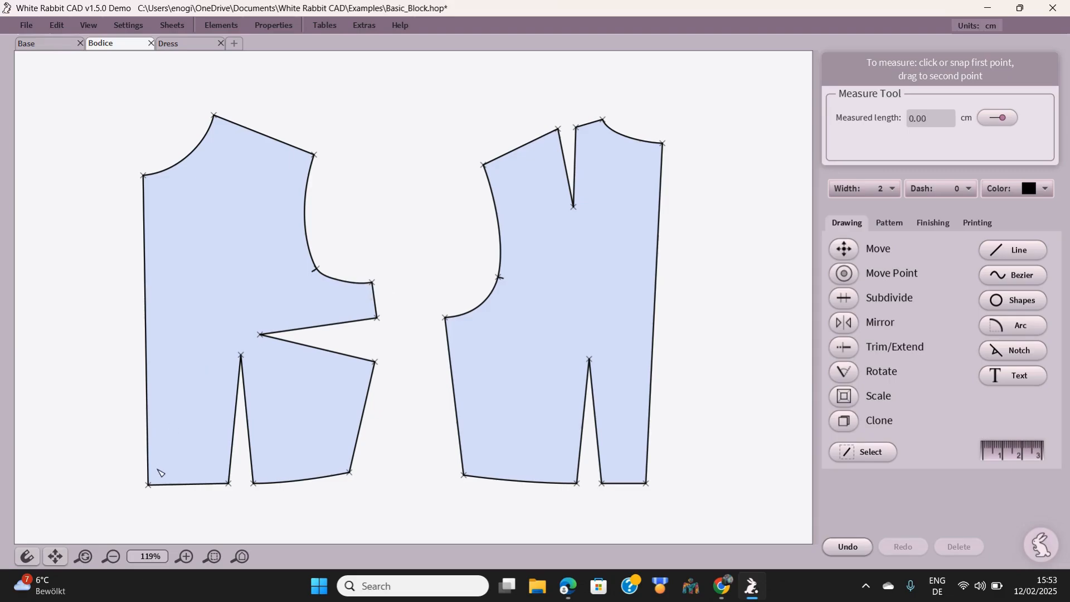
drag(149, 478, 228, 476)
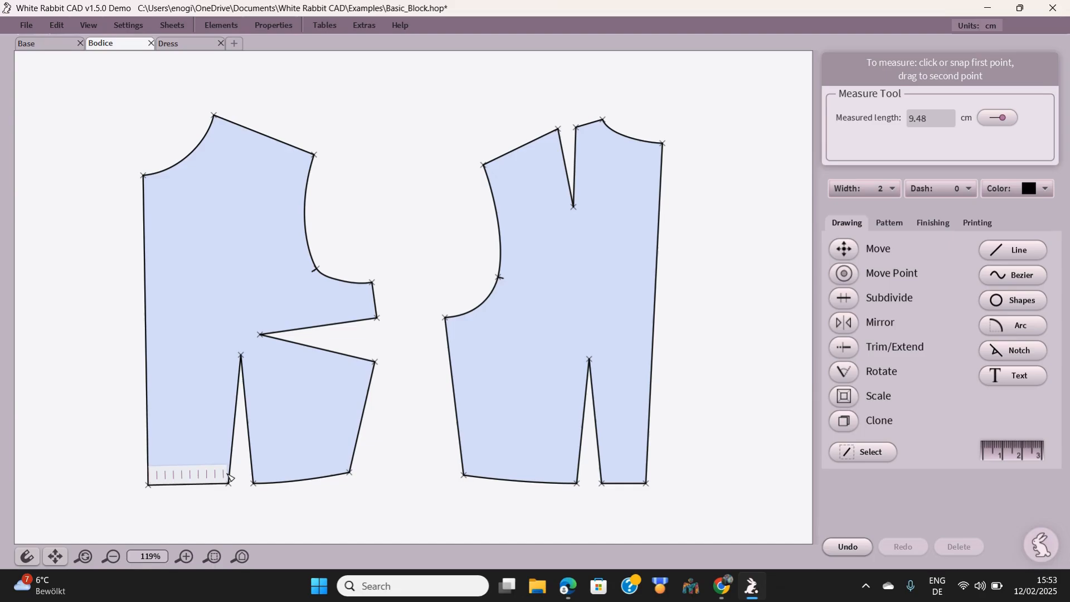
click(395, 260)
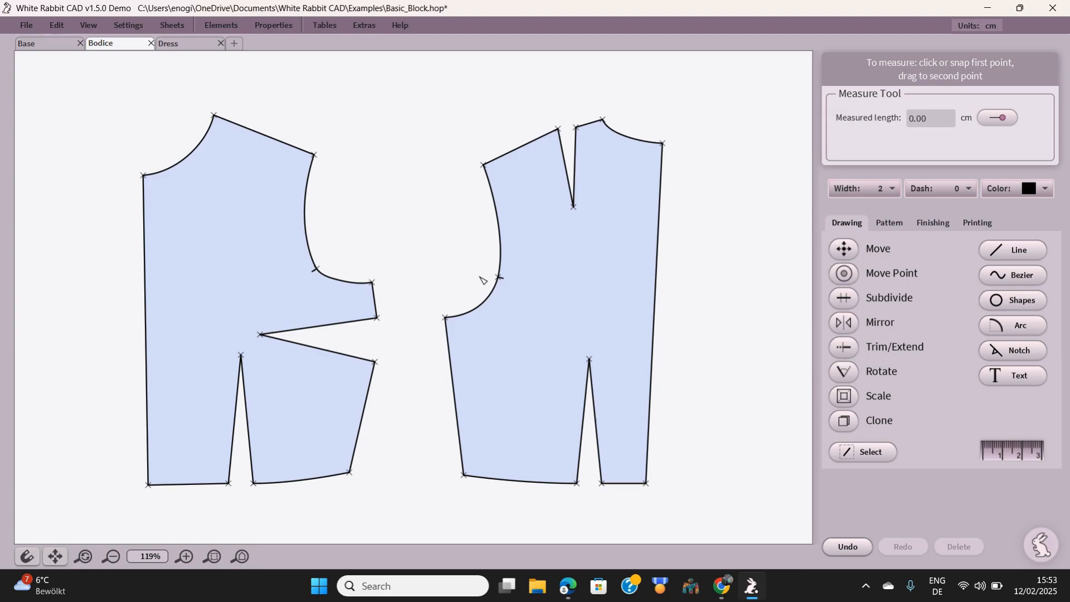
- Show the pattern piece overview and add the Bodice Front to a new sheet as a pattern piece
click(890, 223)
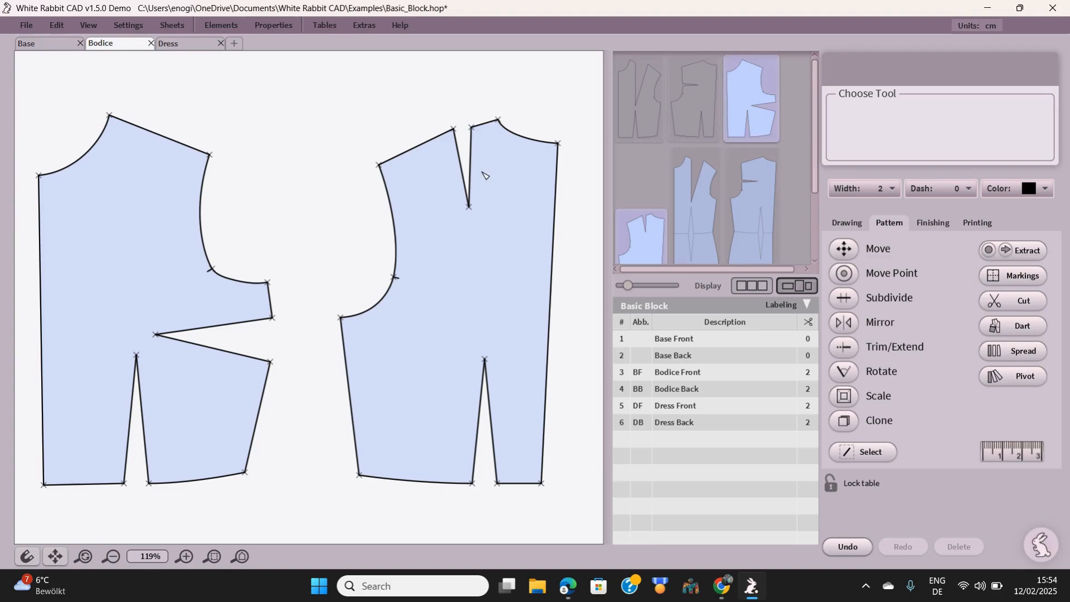
click(845, 222)
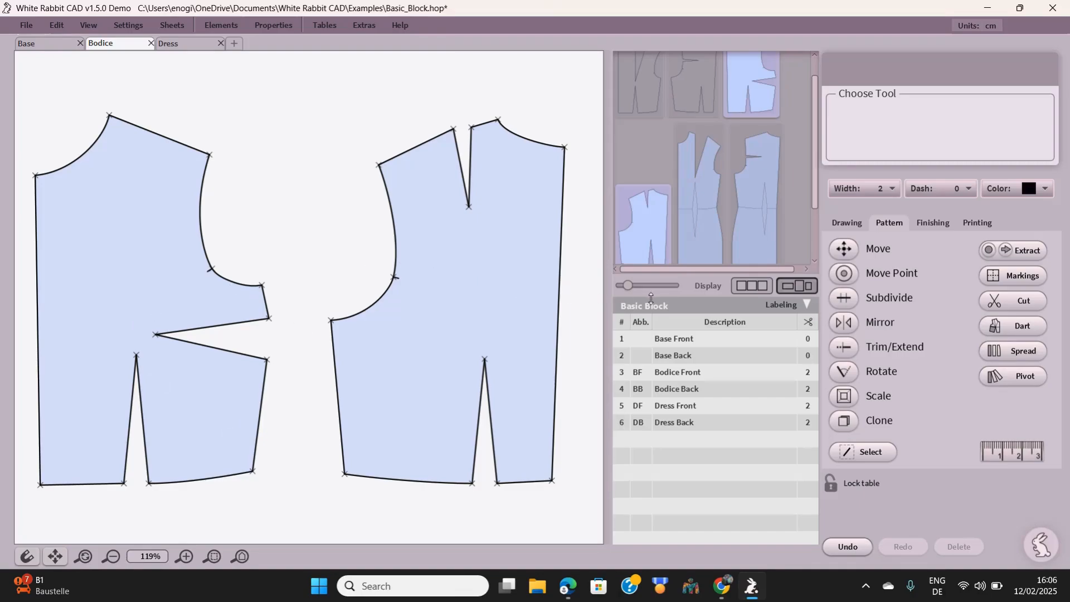
right_click(753, 90)
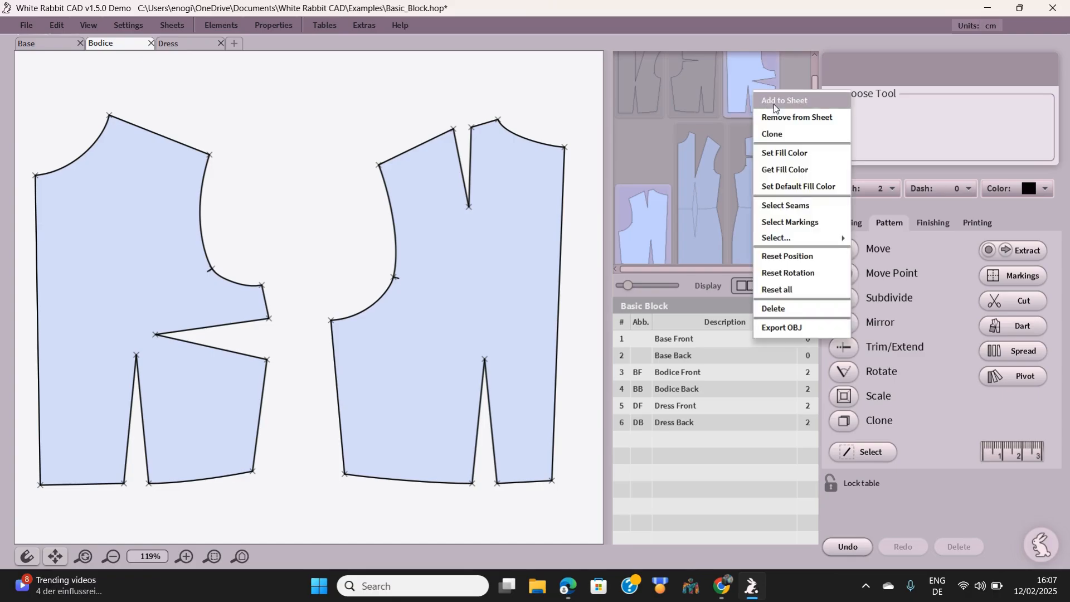
click(787, 99)
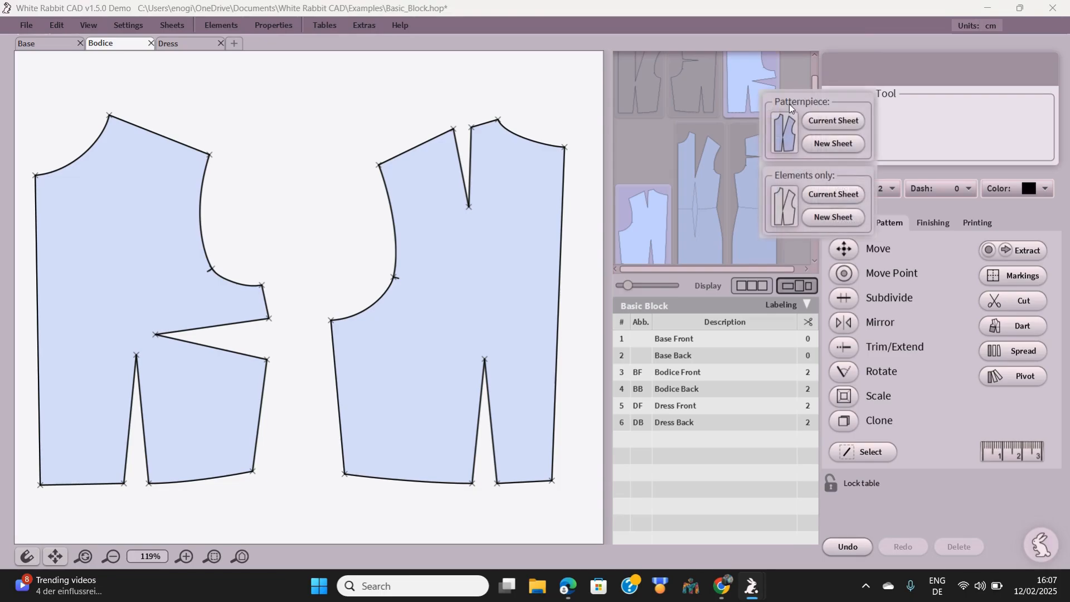
click(828, 145)
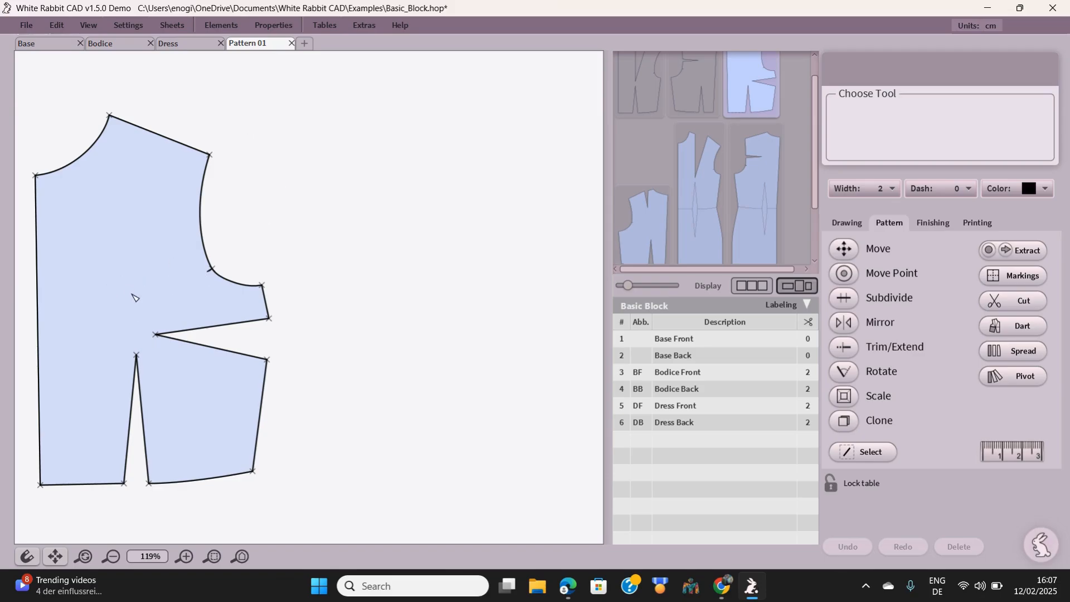
- Add the Bodice Back to its own new sheet as a pattern piece
click(643, 232)
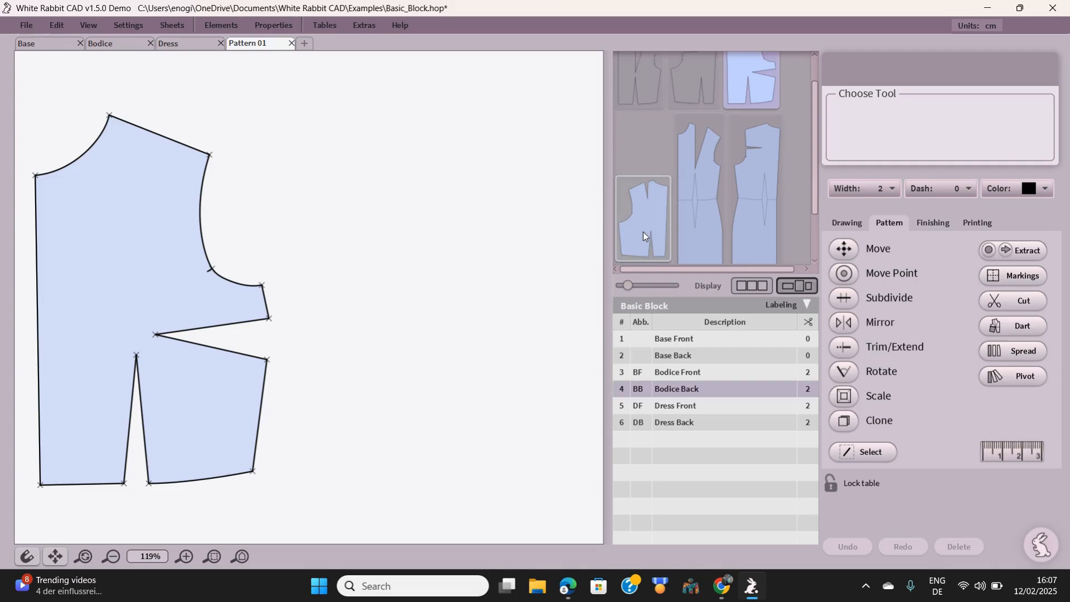
right_click(643, 231)
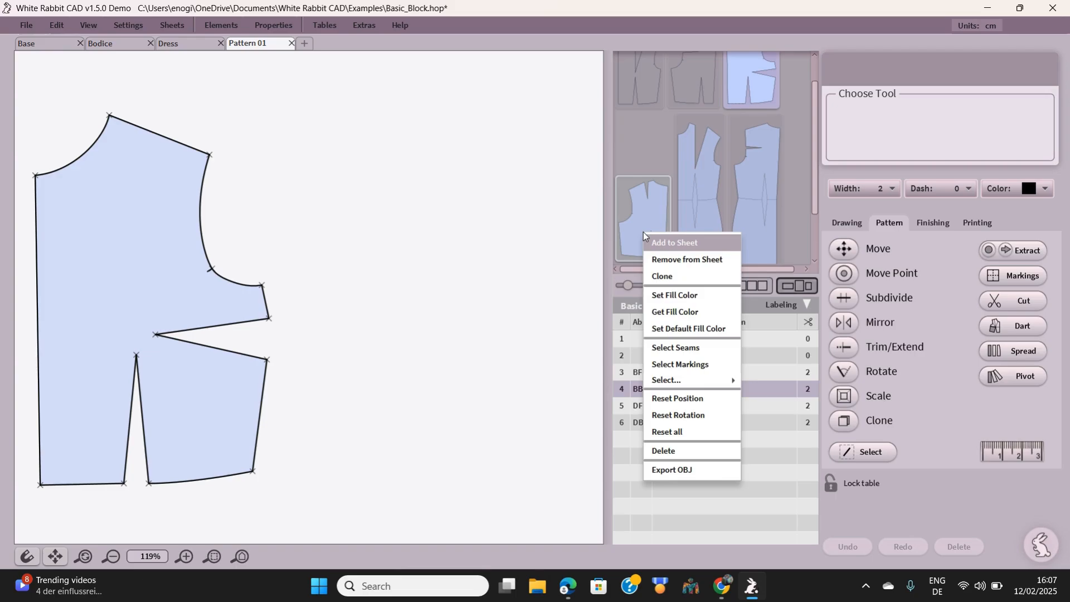
click(681, 242)
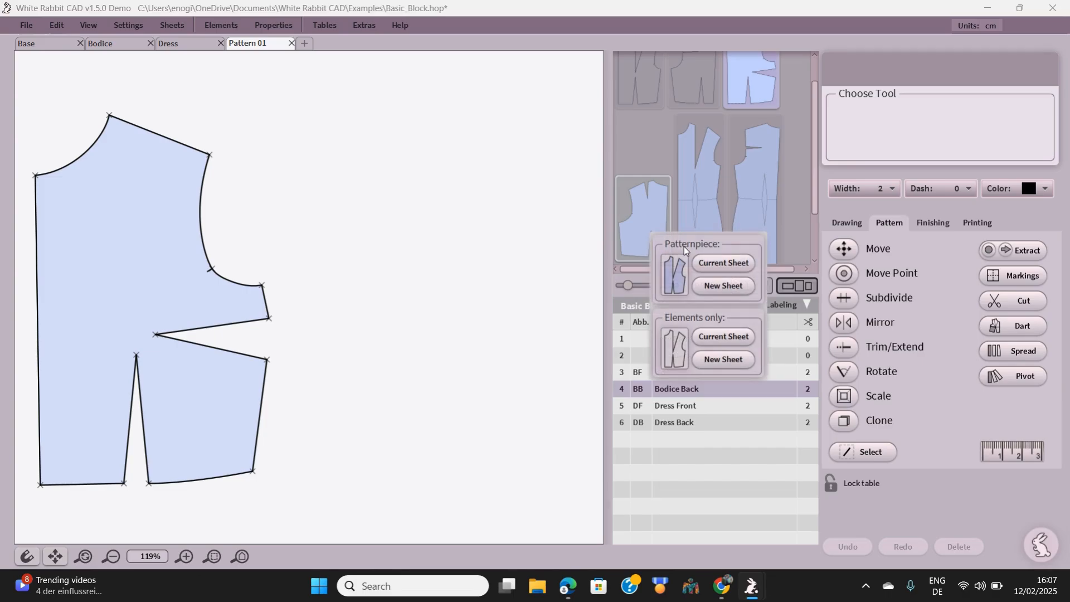
click(727, 286)
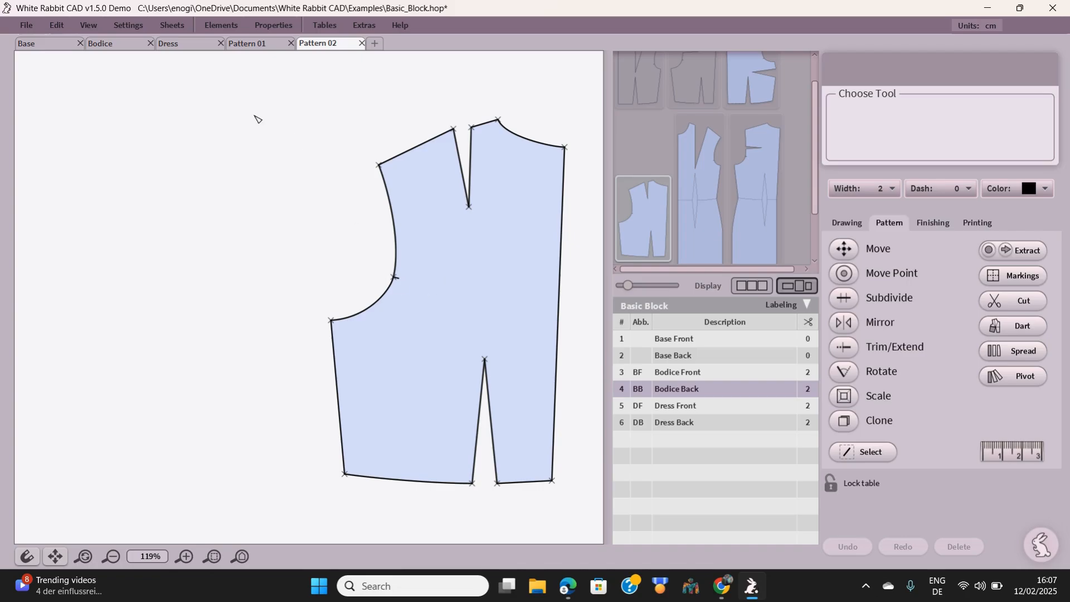
- Add the Bodice Back as a pattern piece to the Pattern 01 sheet beside the front bodice
click(249, 47)
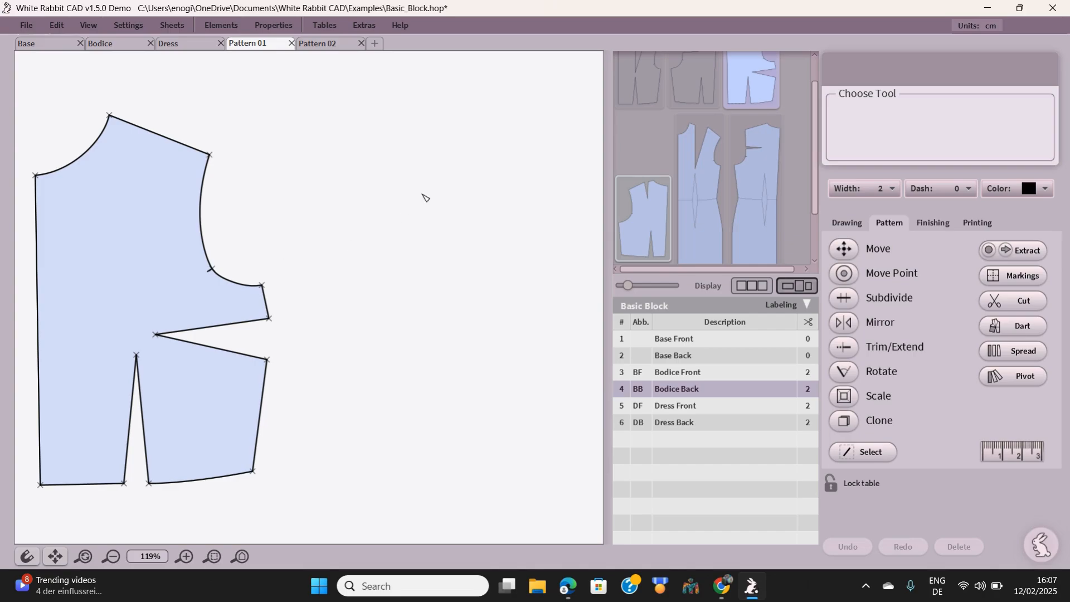
right_click(650, 216)
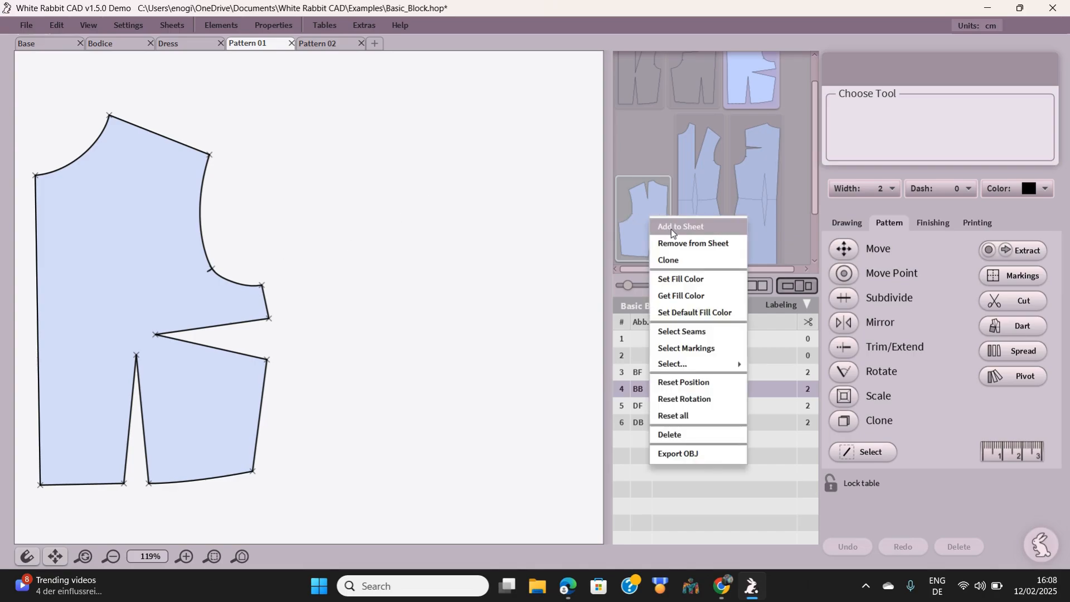
click(671, 229)
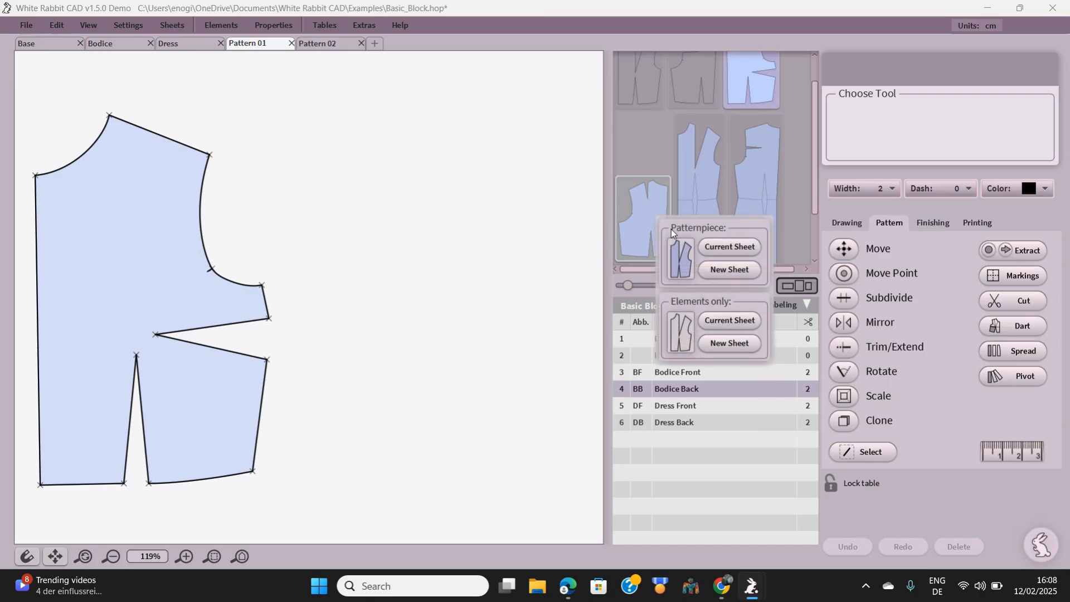
click(719, 248)
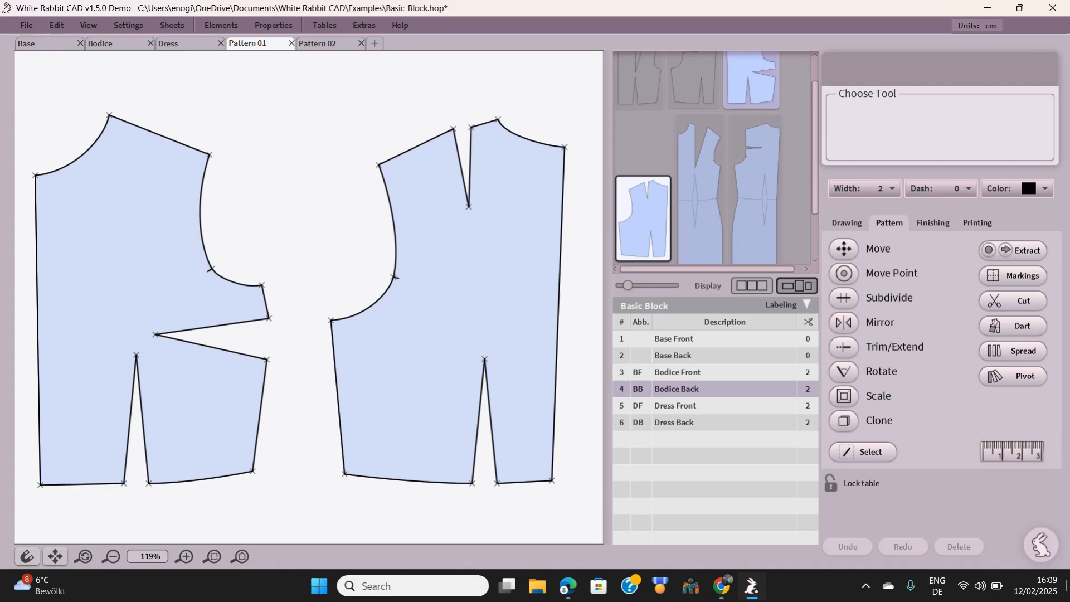
- With the Dart tool, shift the front bodice's side bust dart apex slightly toward centre front, keeping both leg ends in place
click(1028, 325)
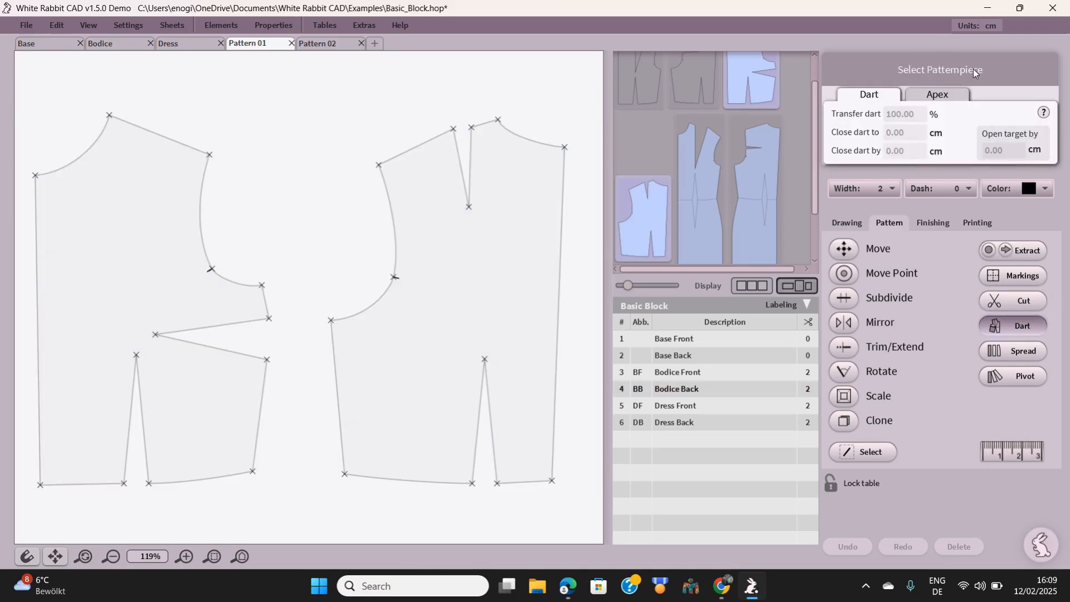
click(173, 278)
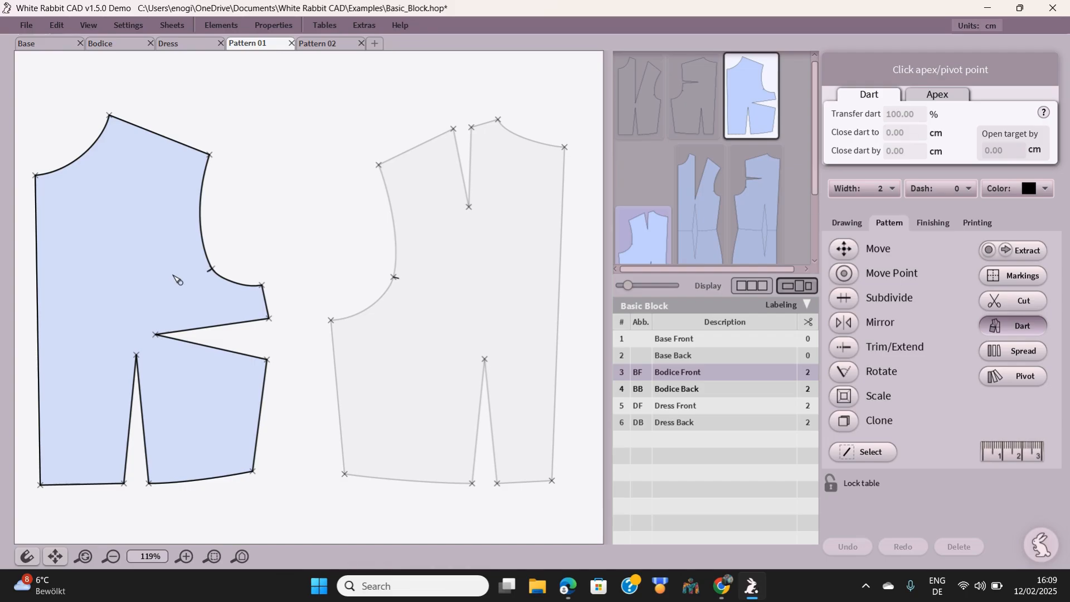
click(156, 335)
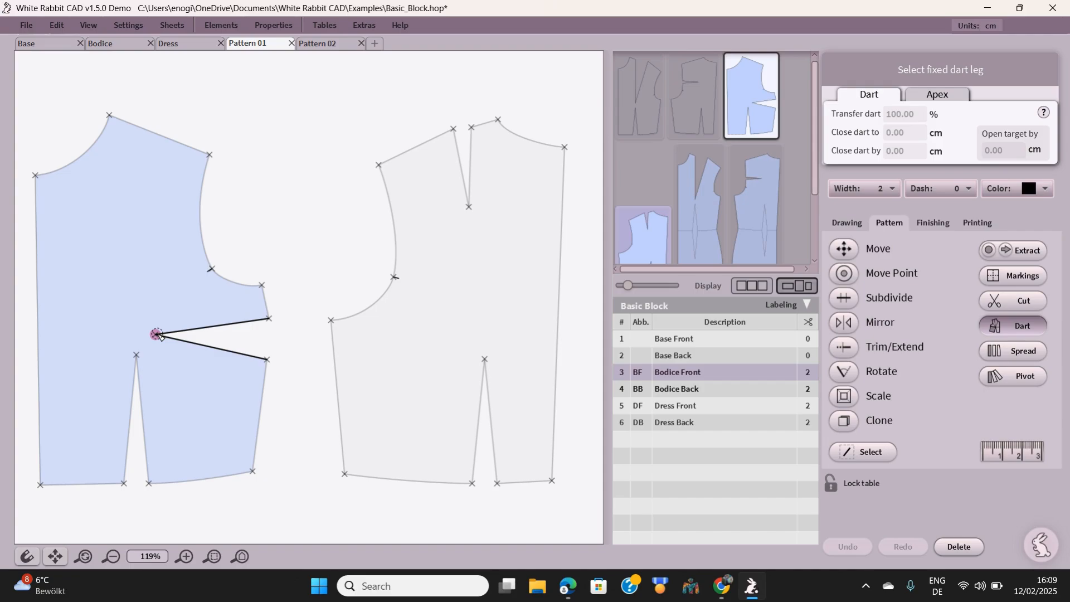
click(209, 347)
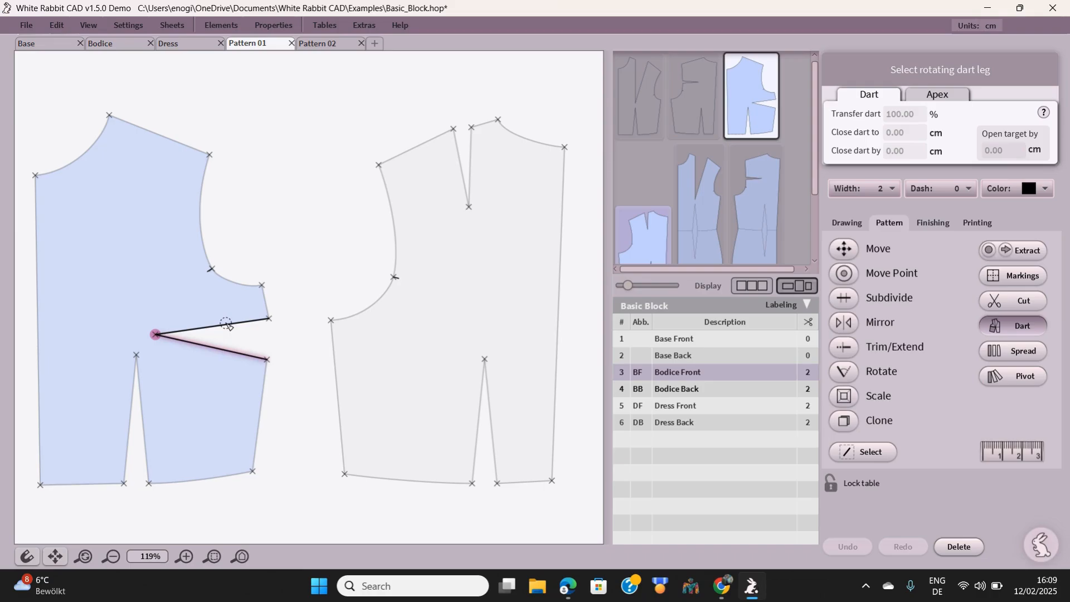
click(228, 326)
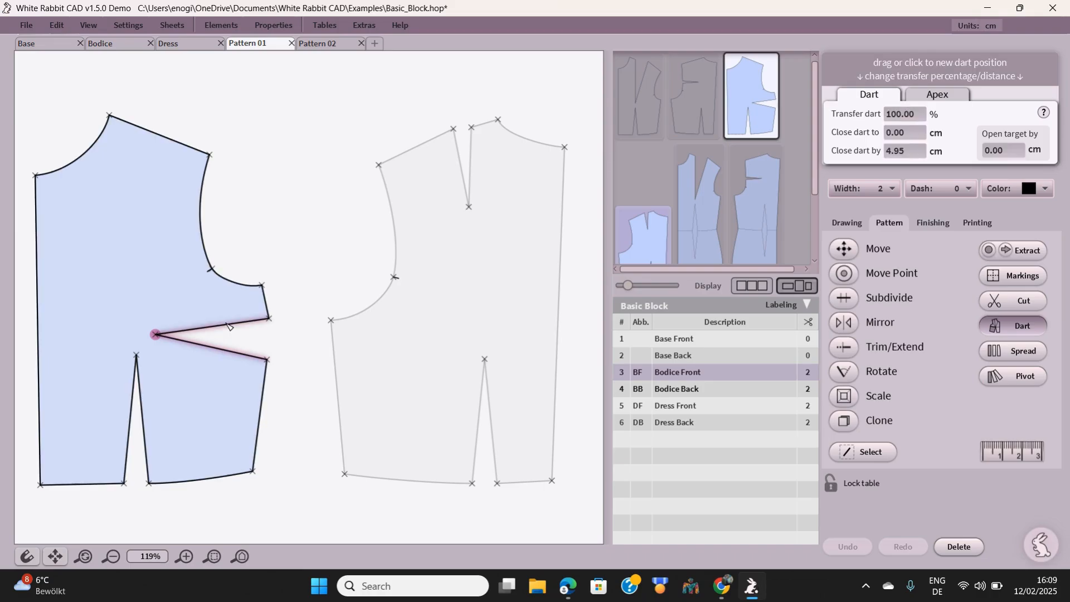
click(161, 336)
mouse_move(161, 335)
mouse_down()
mouse_move(173, 310)
mouse_move(150, 325)
mouse_up()
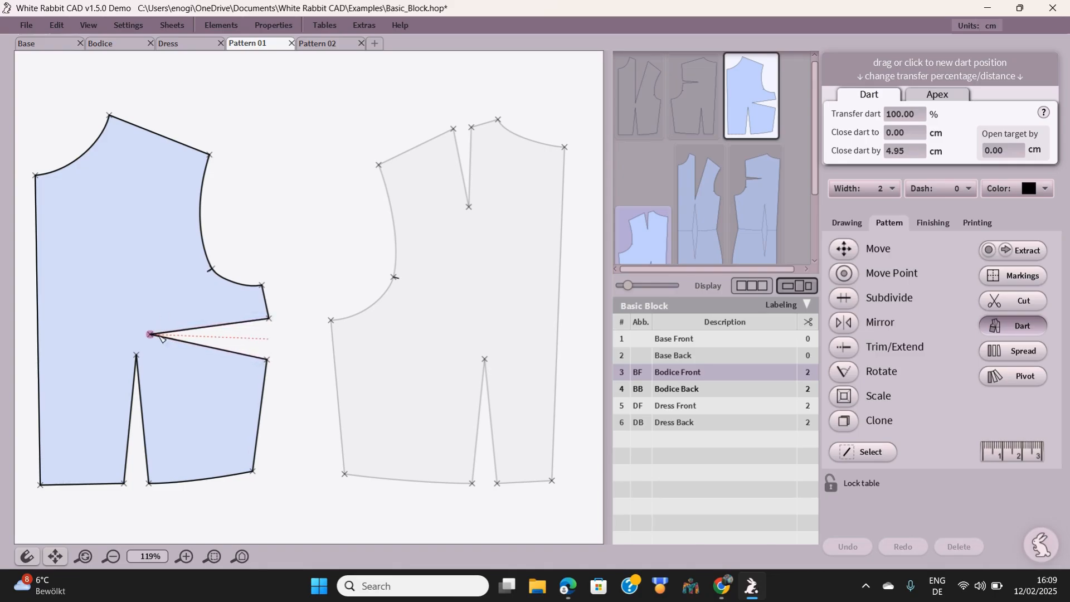
click(155, 138)
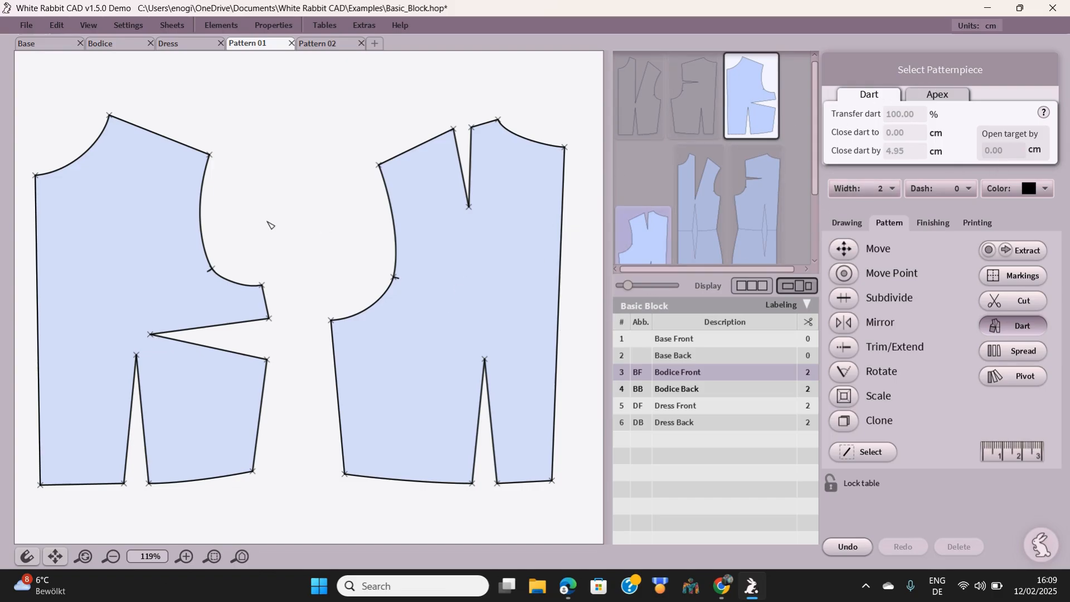
click(67, 267)
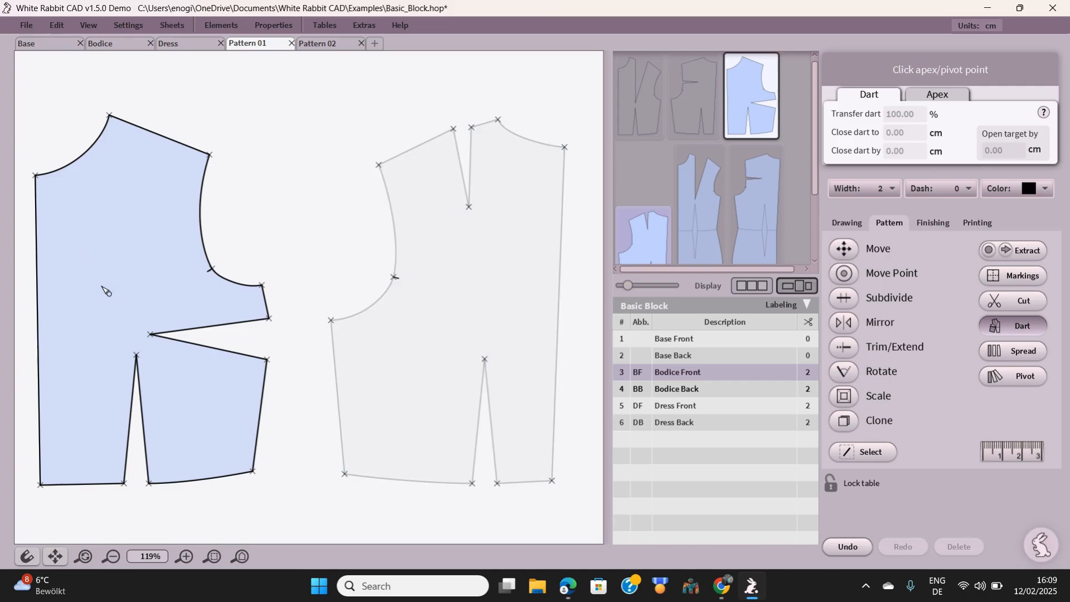
click(149, 334)
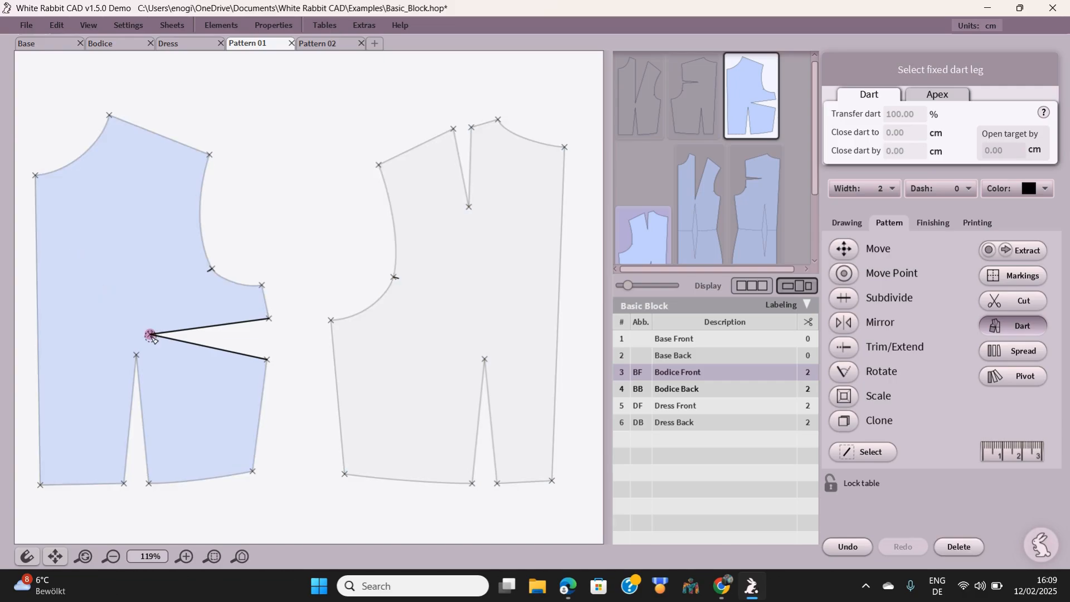
click(190, 343)
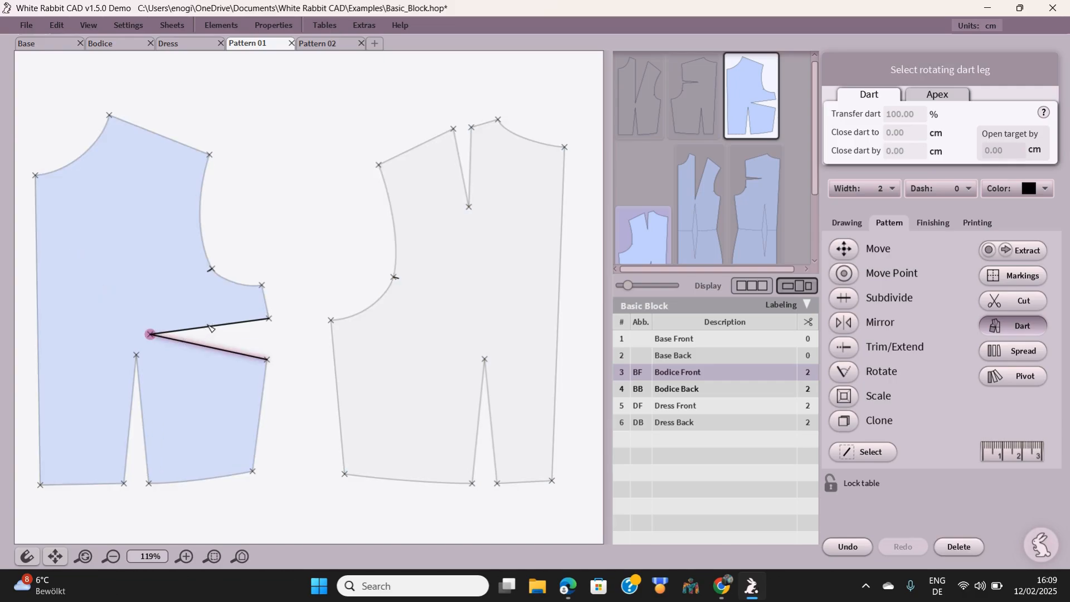
click(209, 327)
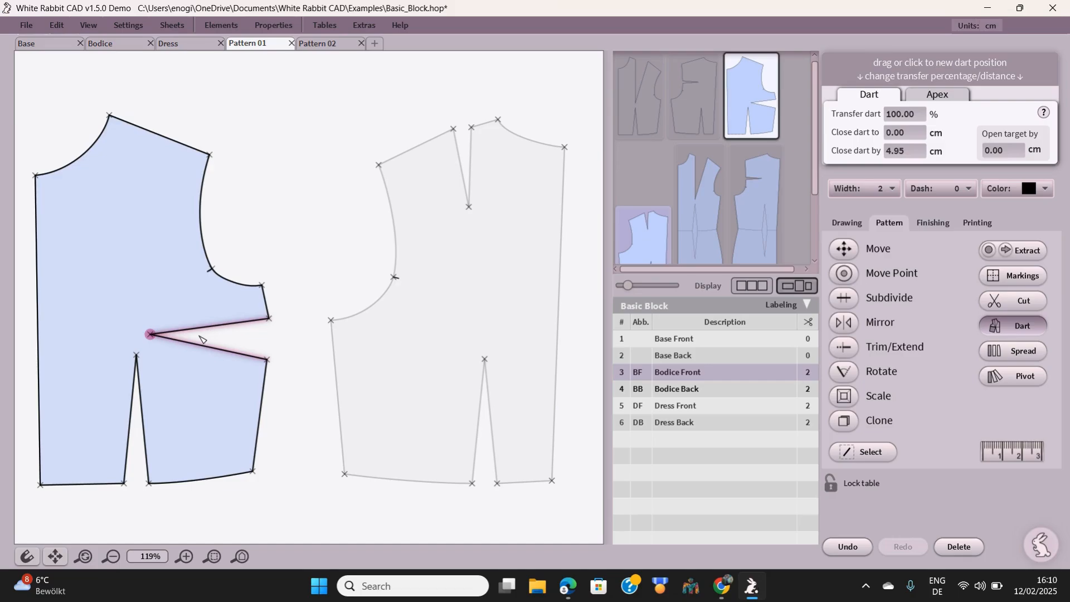
key(Escape)
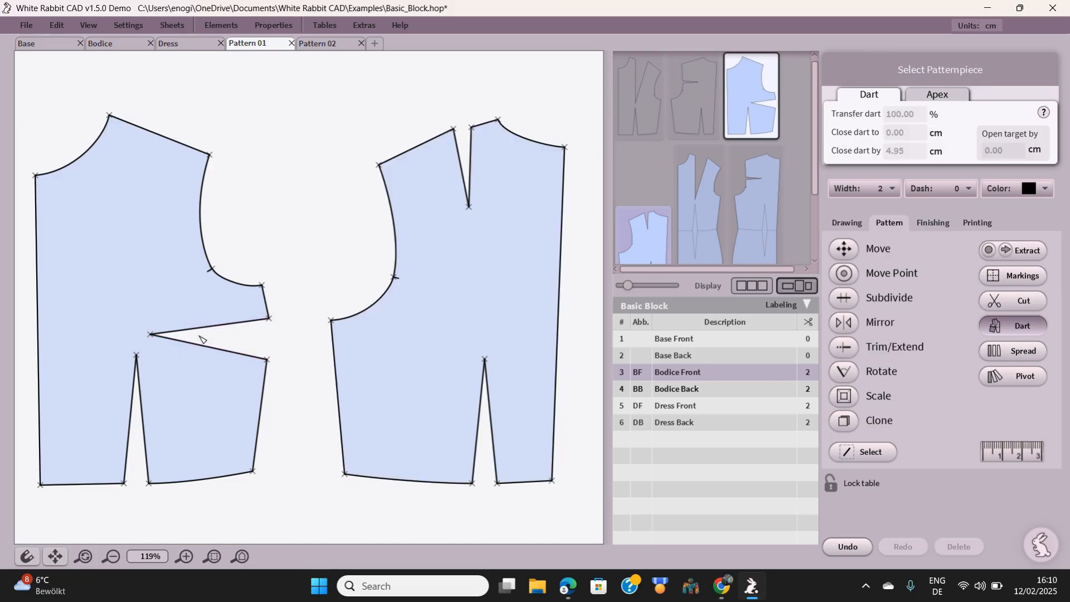
- Transfer 100% of the front bodice's side bust dart to the middle of the shoulder seam, keeping the lower dart leg fixed
click(151, 335)
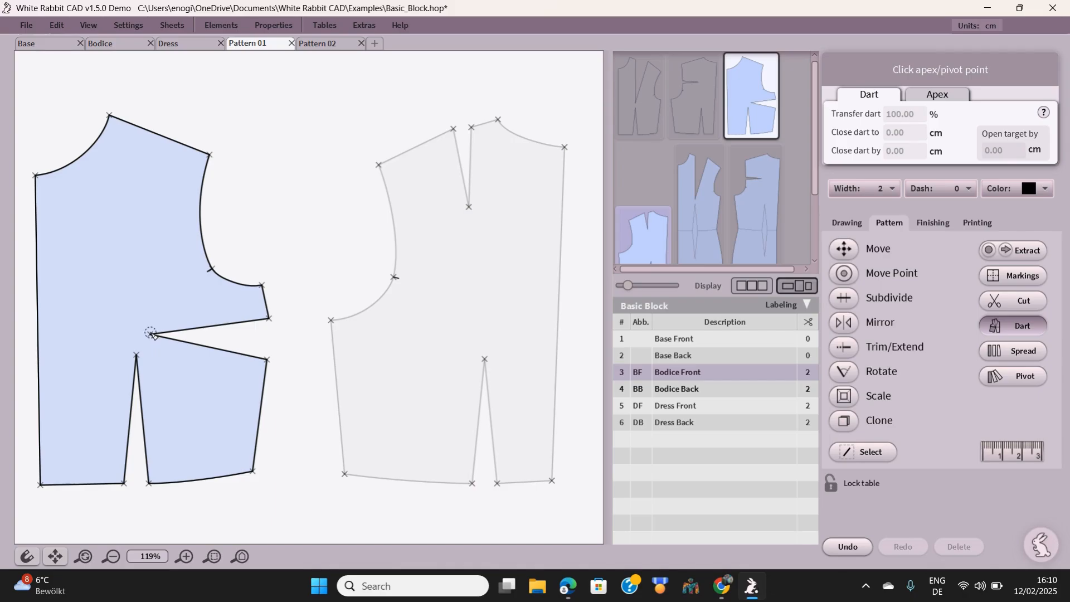
click(174, 338)
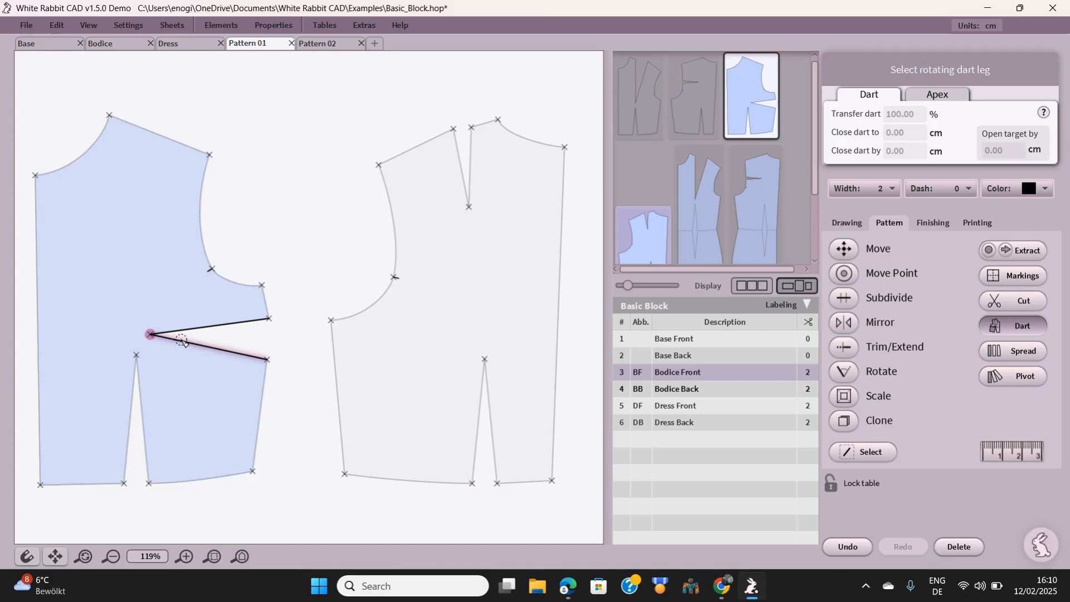
click(207, 327)
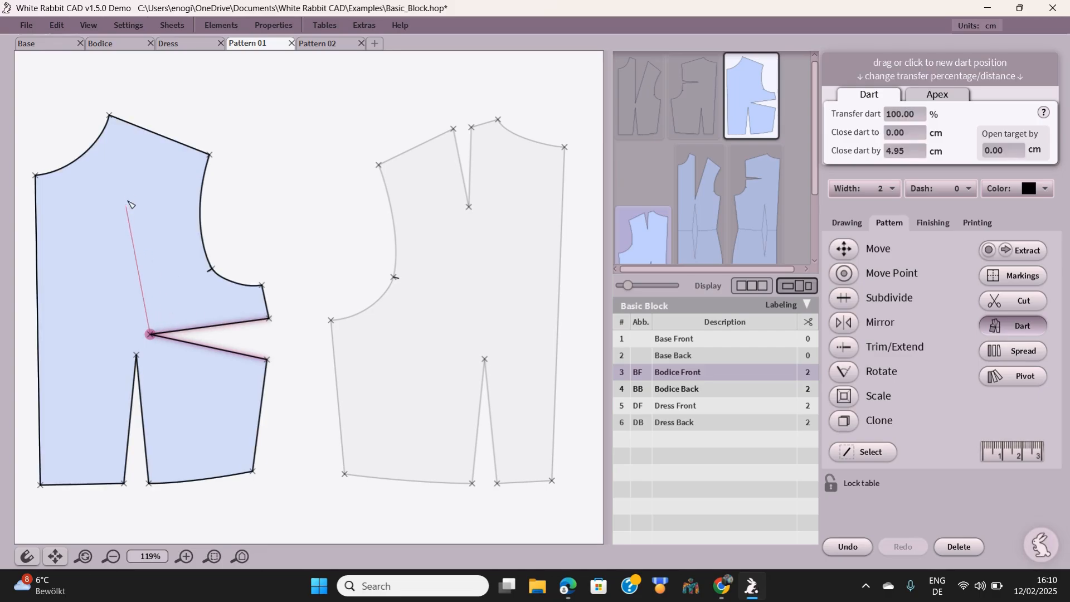
click(159, 135)
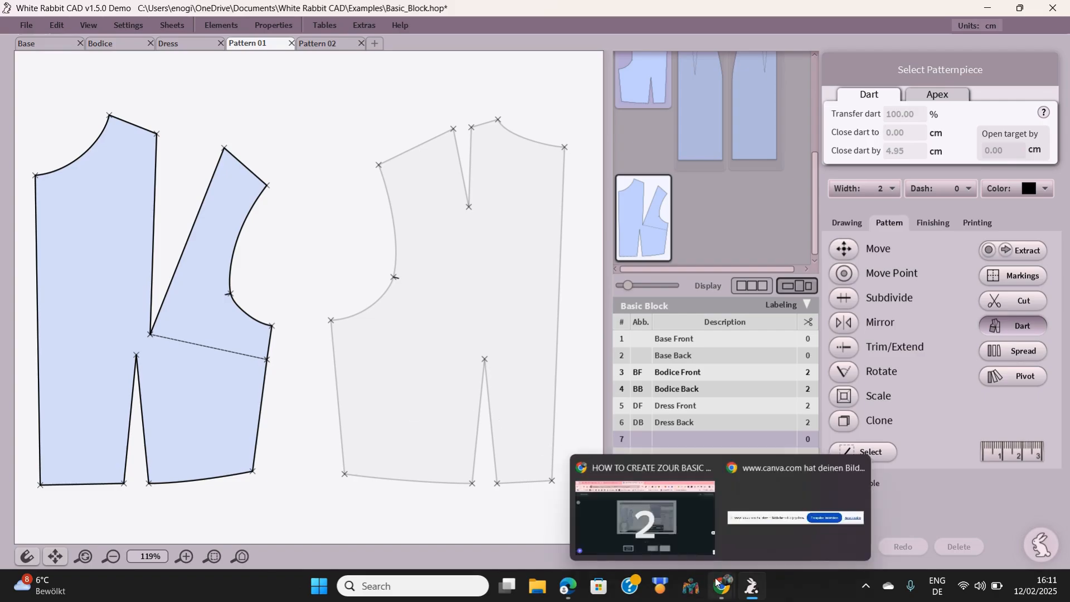
mouse_move(721, 585)
click(686, 534)
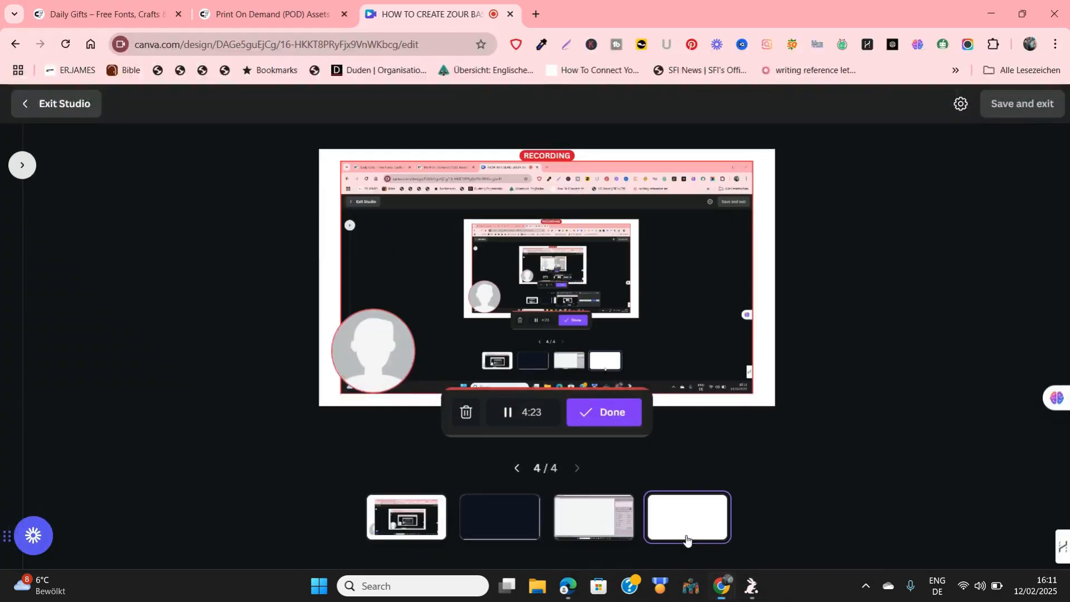
click(606, 413)
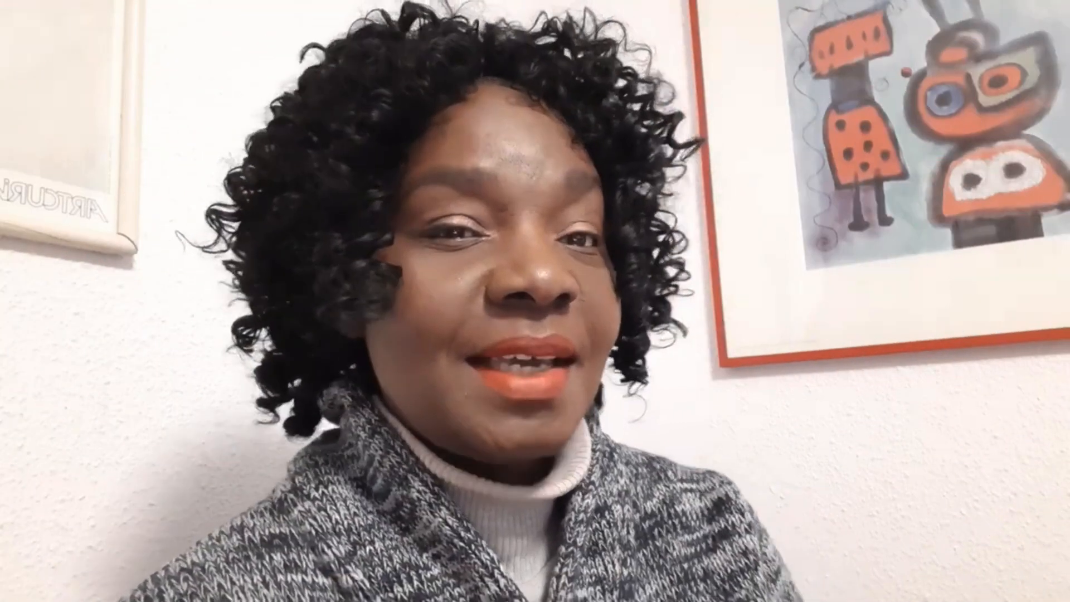